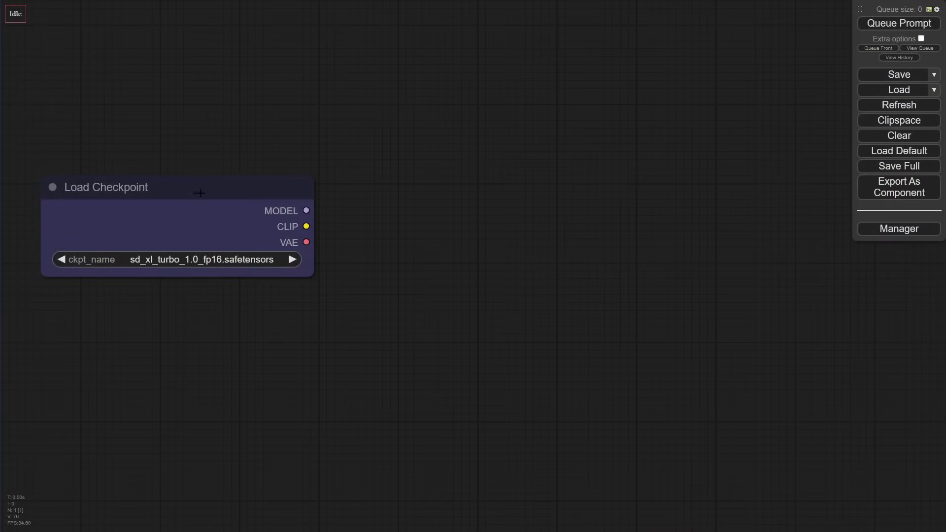
Add a CLIP Text Encode (Prompt) node fed from the checkpoint's CLIP output and shrink it.
scroll(217, 323, "down", 3)
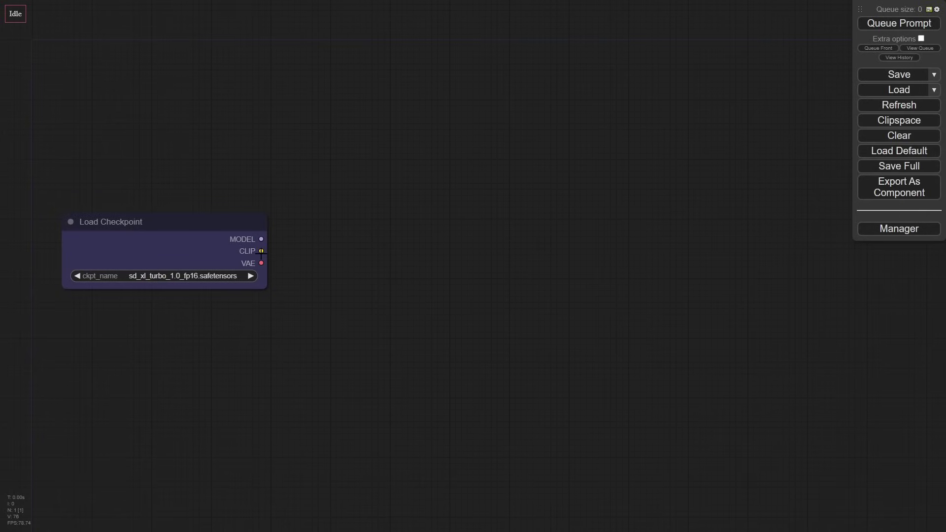
left_click_drag(261, 252, 327, 206)
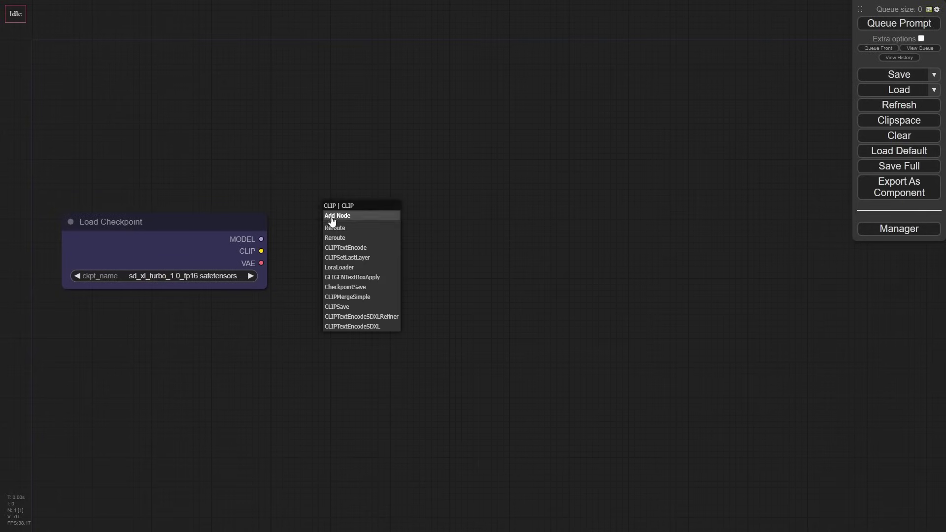
left_click(353, 247)
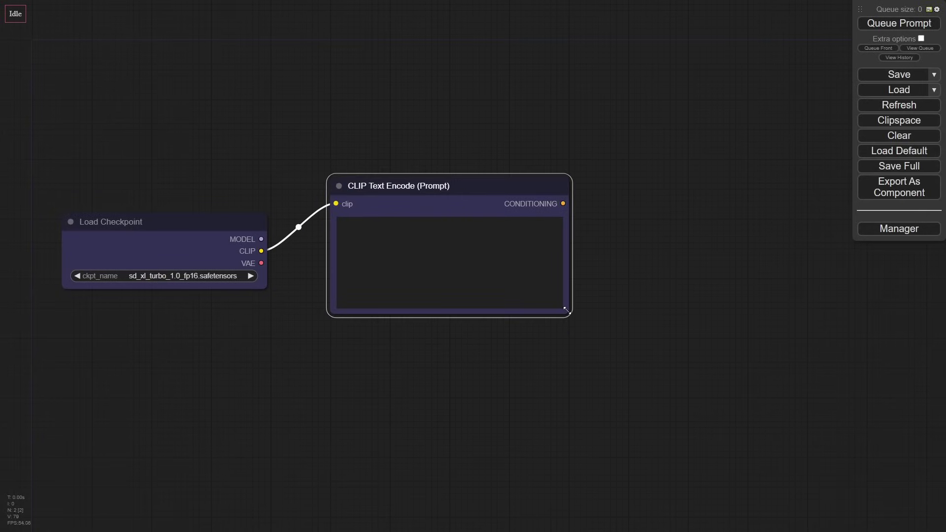
left_click_drag(566, 311, 507, 276)
Duplicate the prompt node below and wire the checkpoint's CLIP into the copy.
left_click_drag(426, 188, 411, 305)
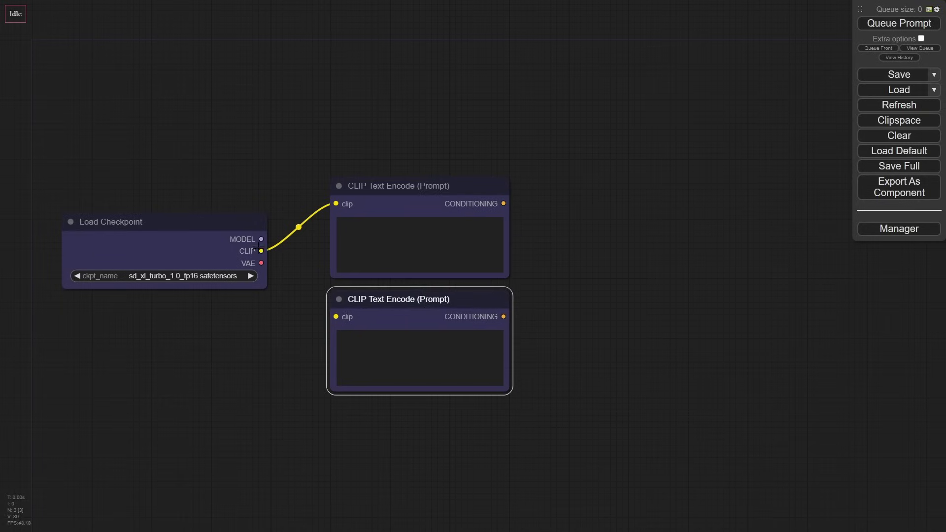
left_click_drag(257, 247, 336, 316)
left_click_drag(605, 266, 505, 258)
scroll(592, 251, "down", 2)
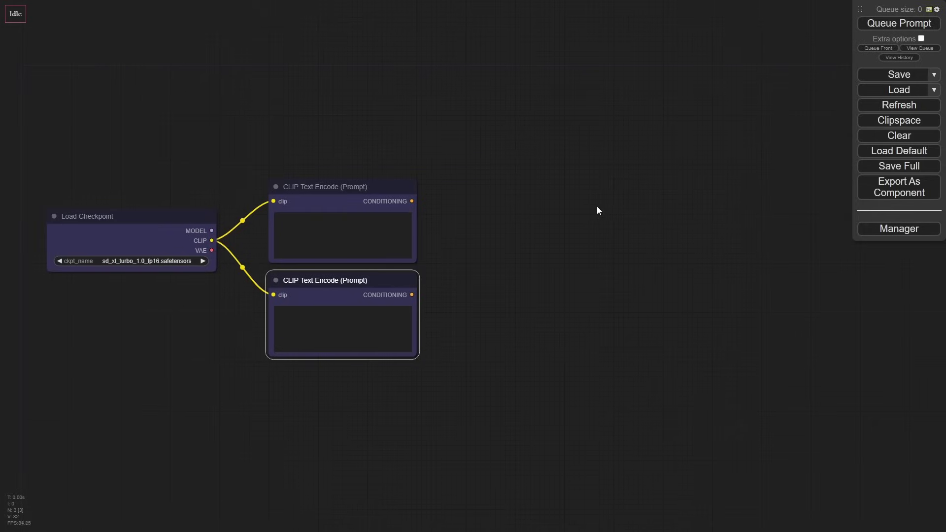
left_click_drag(598, 210, 537, 260)
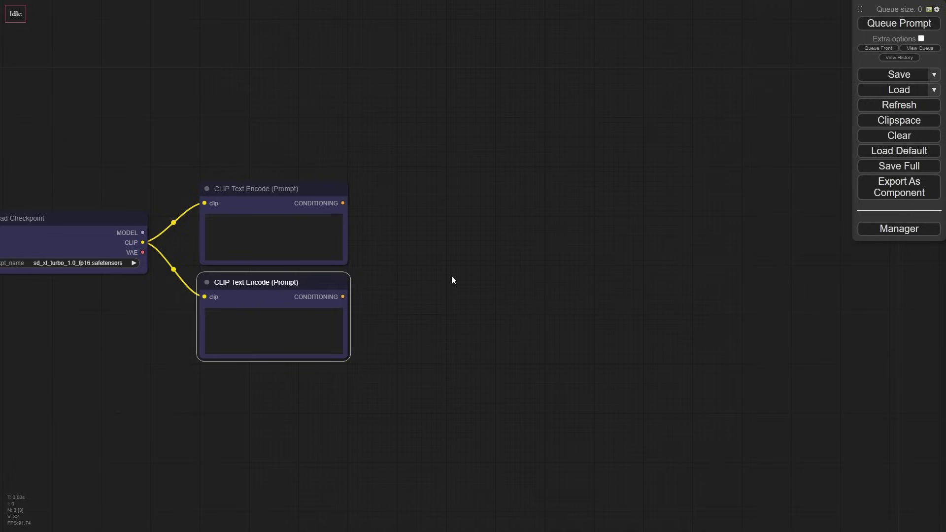
left_click(408, 245)
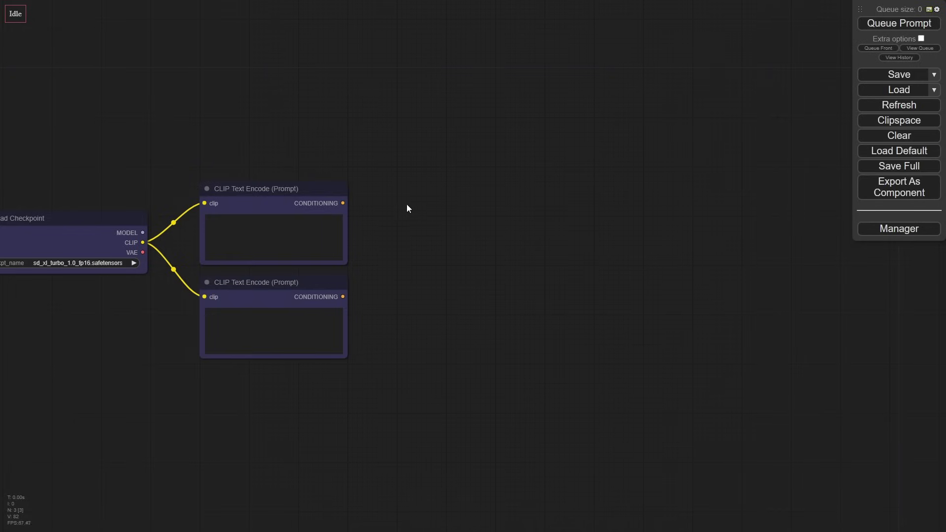
left_click_drag(343, 203, 409, 201)
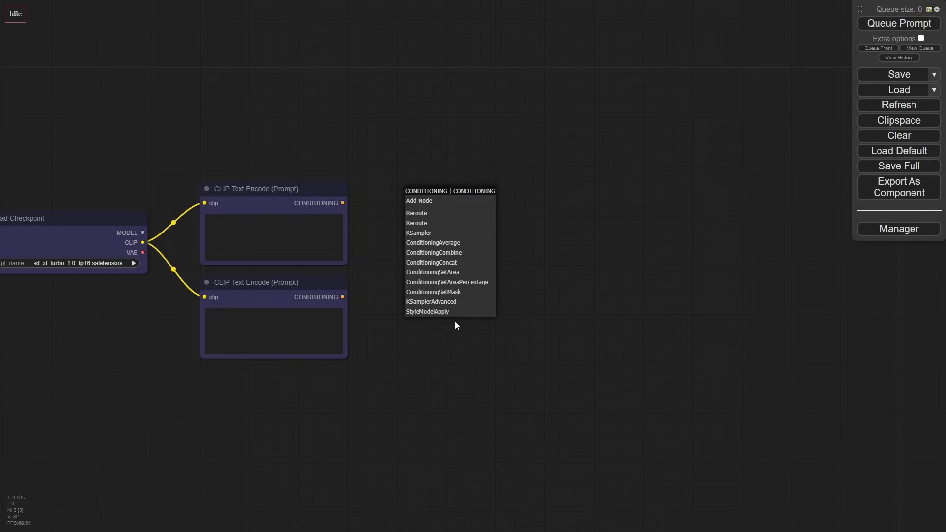
Add a SamplerCustom node with checkpoint MODEL, top prompt positive and lower prompt negative.
left_click(374, 276)
double_click(446, 252)
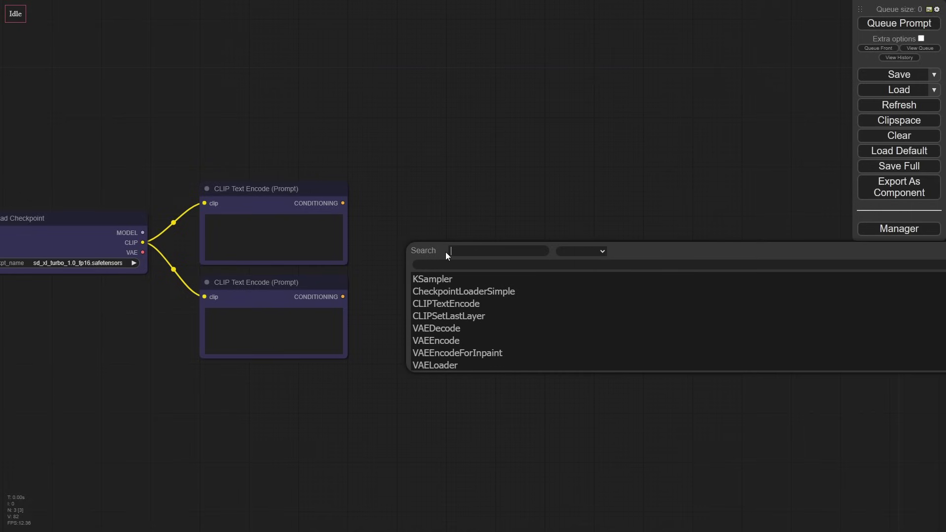
type("cust")
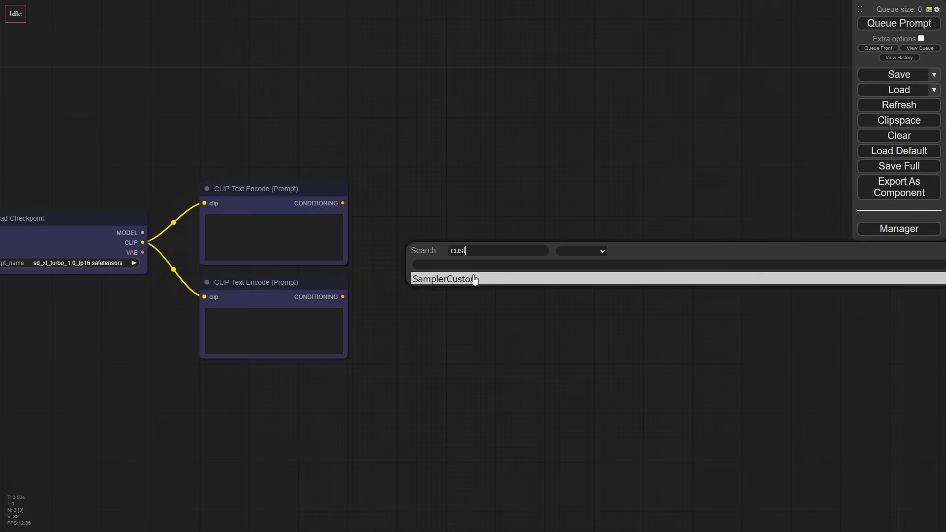
left_click(474, 279)
left_click_drag(474, 280, 483, 241)
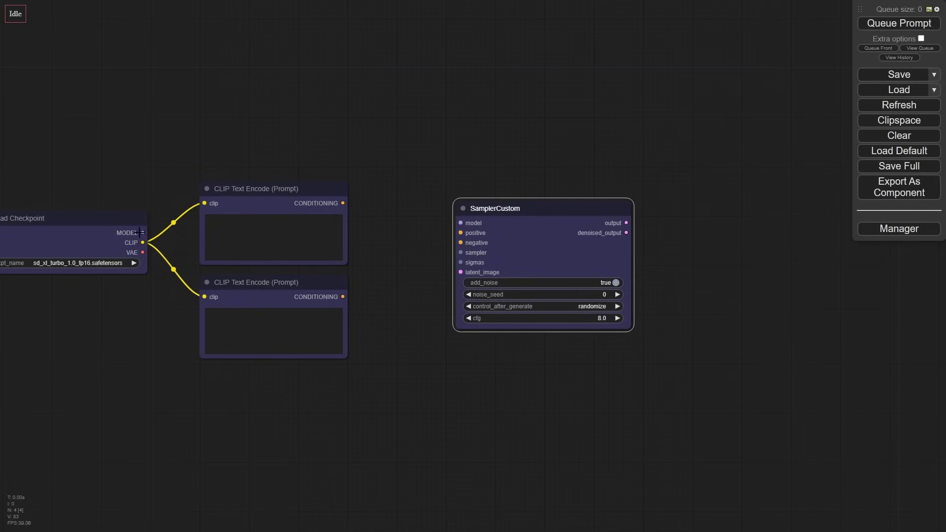
left_click_drag(140, 232, 460, 223)
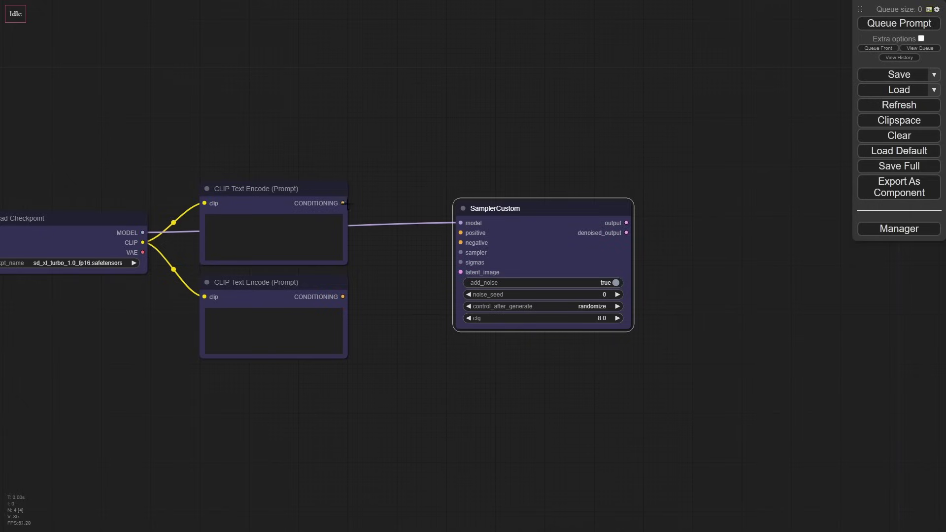
left_click_drag(343, 203, 460, 233)
left_click_drag(344, 296, 461, 243)
Collapse the negative prompt node and tidy the node positions.
key("ctrl+Return")
left_click(207, 282)
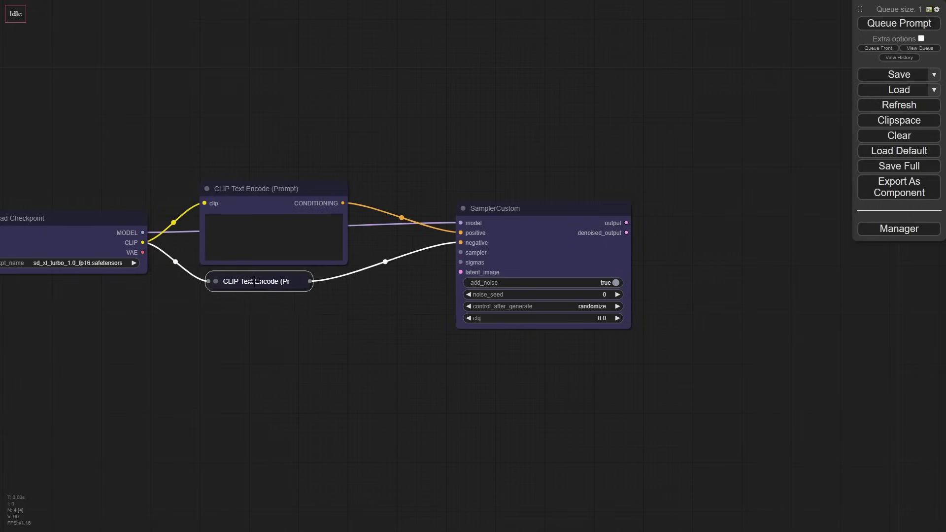
left_click_drag(254, 281, 269, 282)
left_click(404, 315)
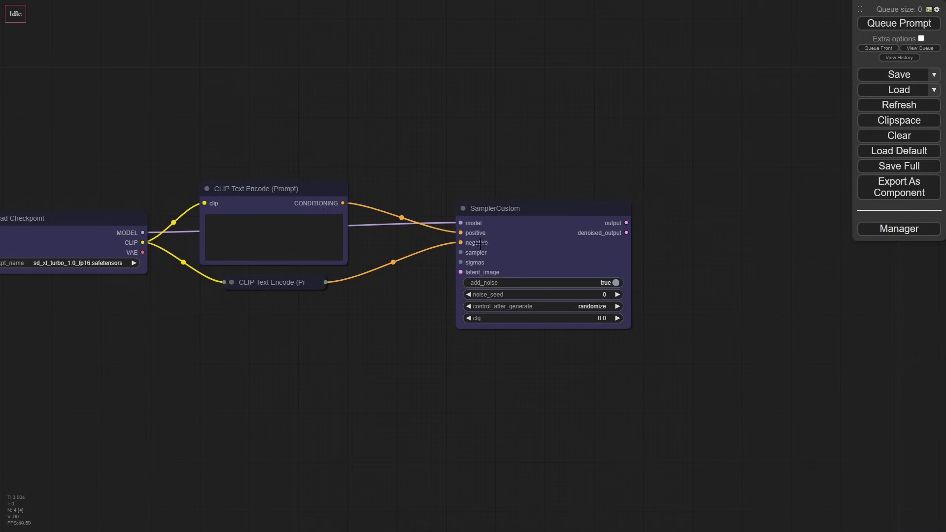
left_click_drag(513, 216, 513, 221)
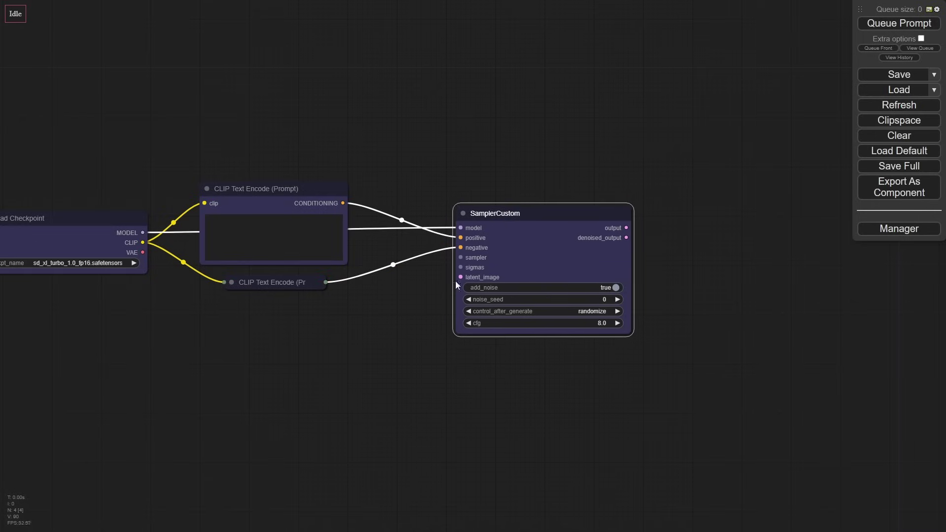
left_click_drag(391, 297, 486, 262)
scroll(487, 262, "up", 2)
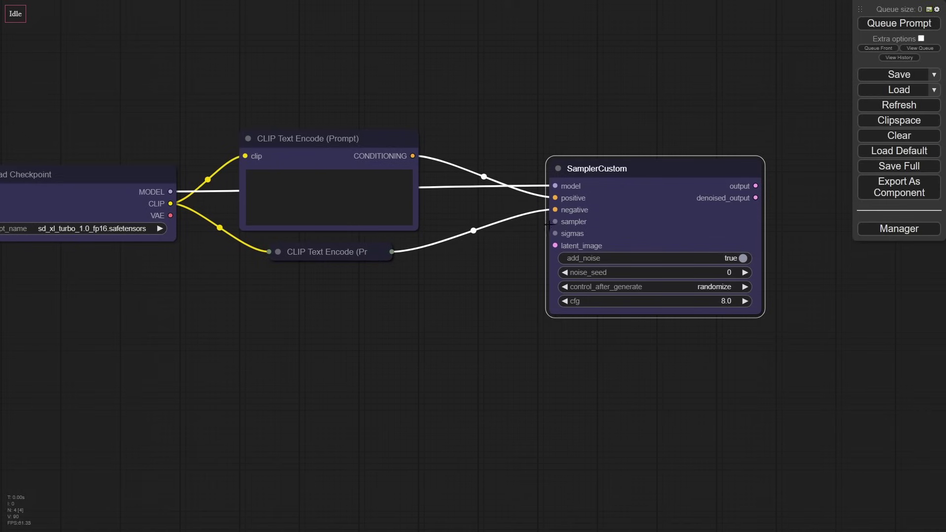
Feed SamplerCustom's sampler input from a KSamplerSelect node set to dpmpp_2m.
left_click_drag(548, 225, 463, 274)
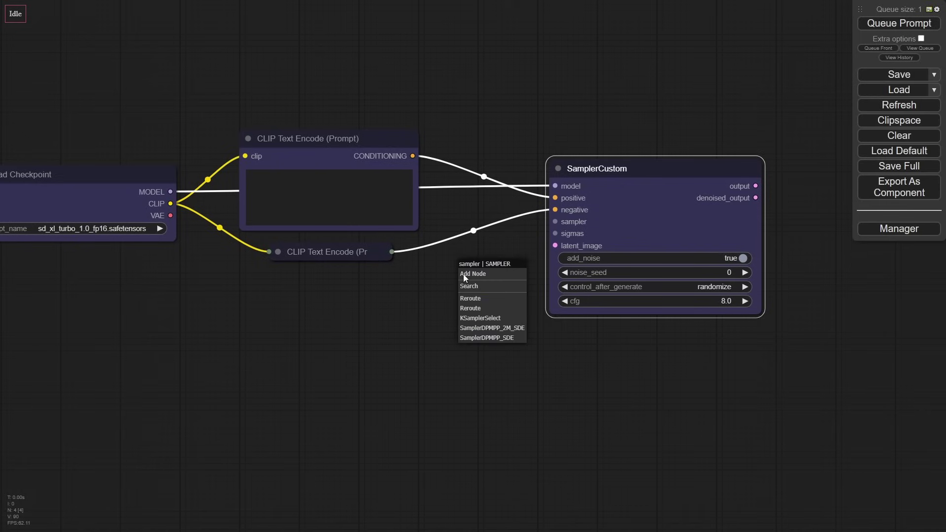
left_click(481, 319)
left_click_drag(476, 266, 242, 295)
key("ctrl+Return")
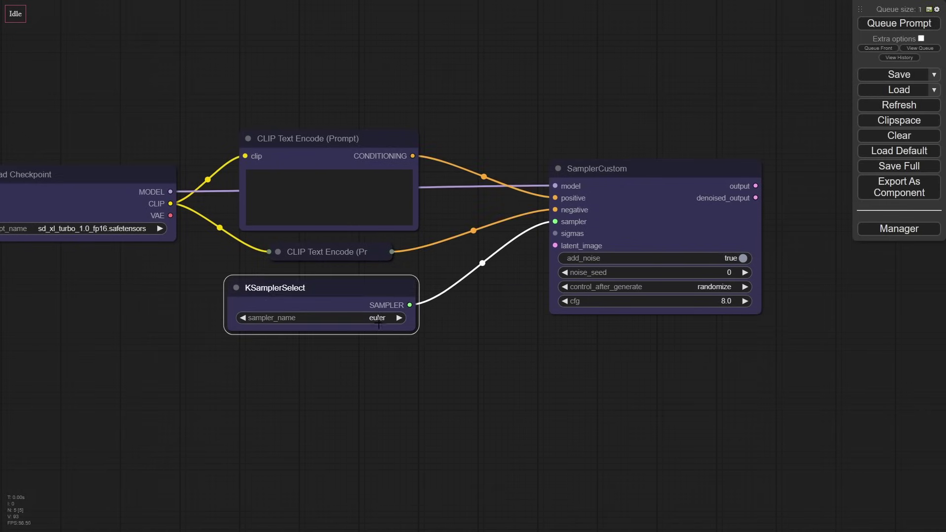
left_click(379, 324)
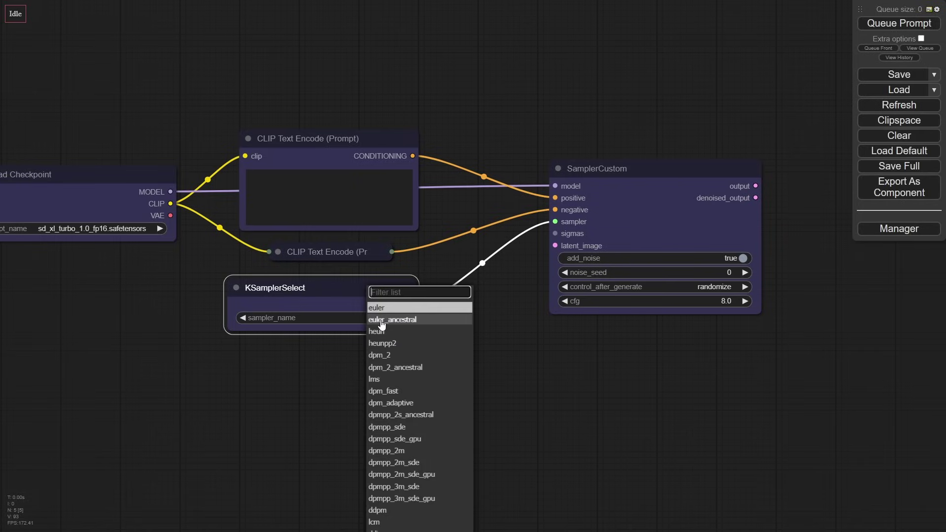
left_click(388, 451)
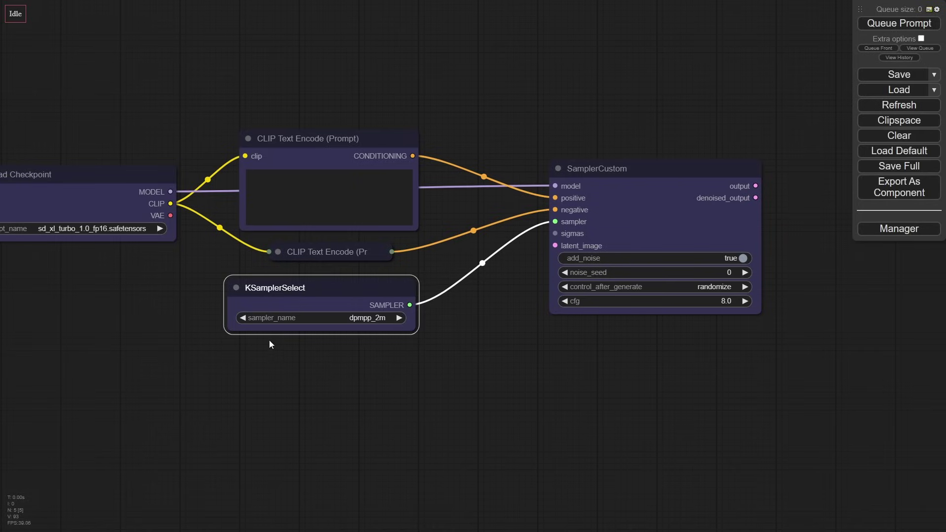
left_click_drag(412, 330, 394, 329)
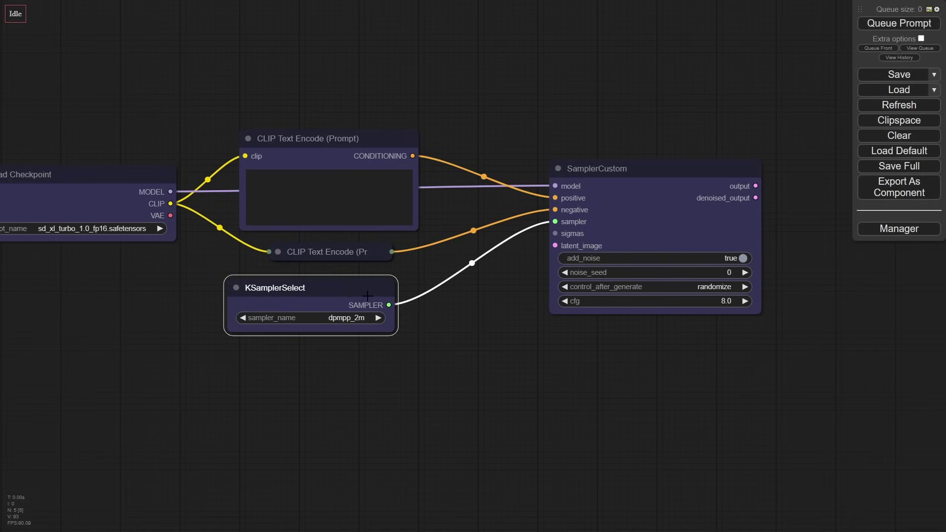
left_click_drag(367, 295, 385, 289)
left_click(512, 286)
Connect a 512×512, batch size 1 Empty Latent Image to latent_image.
left_click_drag(556, 245, 272, 421)
left_click(504, 429)
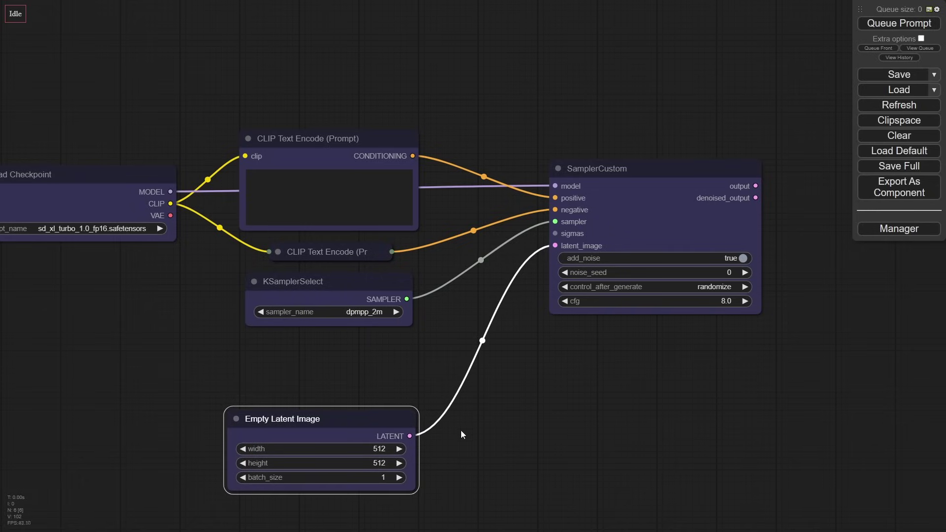
left_click(501, 393)
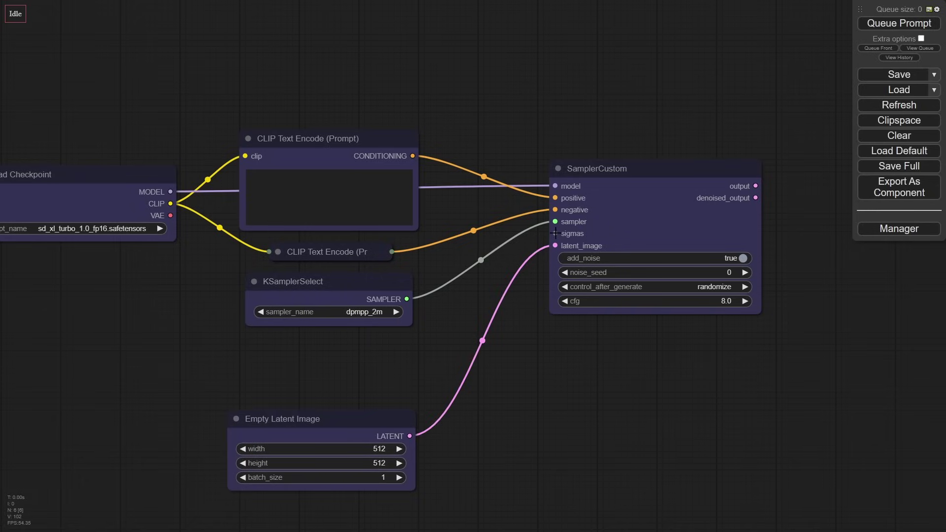
Add an SDTurboScheduler with 1 step feeding SamplerCustom's sigmas input.
left_click_drag(562, 374, 647, 347)
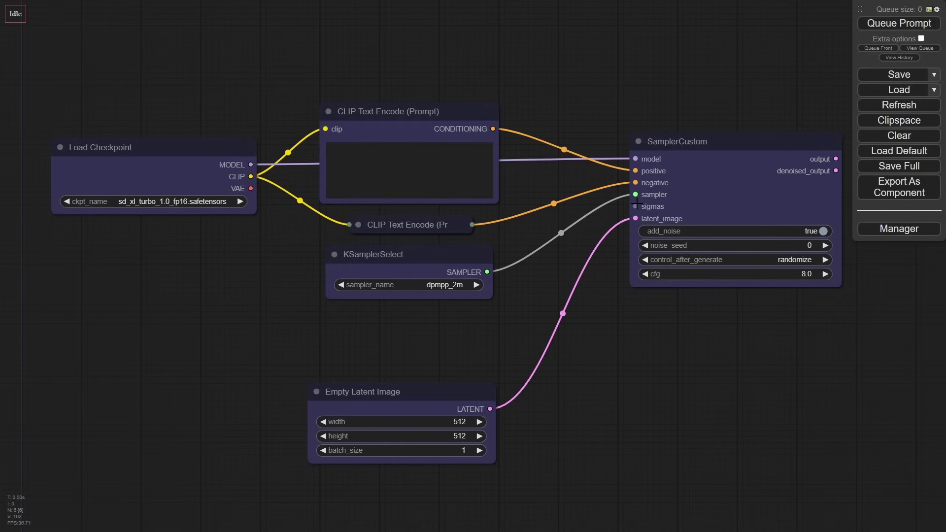
left_click_drag(636, 206, 517, 310)
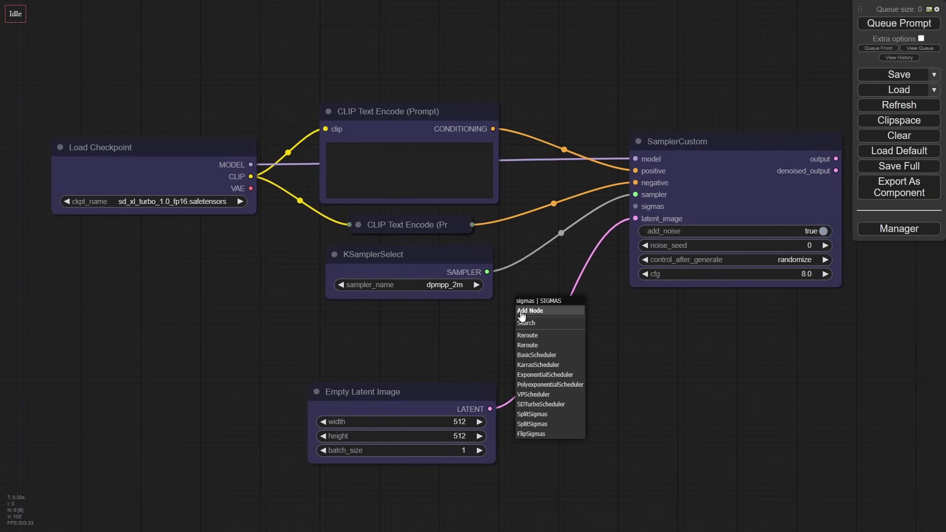
left_click(536, 405)
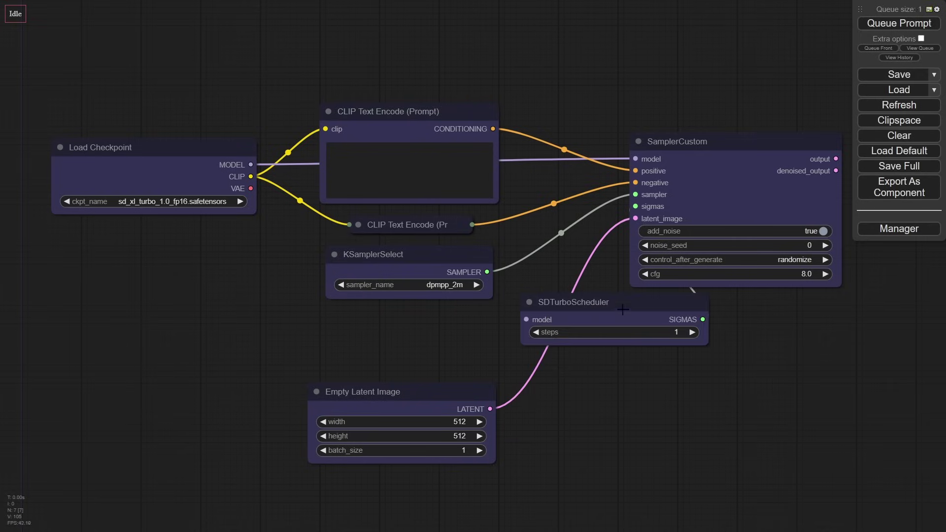
left_click_drag(626, 303, 406, 322)
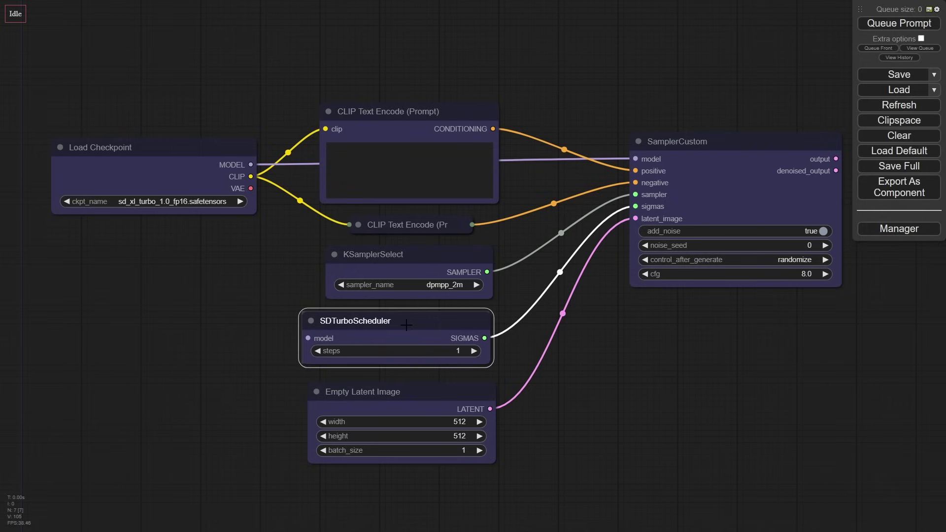
Align KSamplerSelect, SDTurboScheduler and Empty Latent Image into one tidy column.
left_click_drag(422, 391, 416, 384)
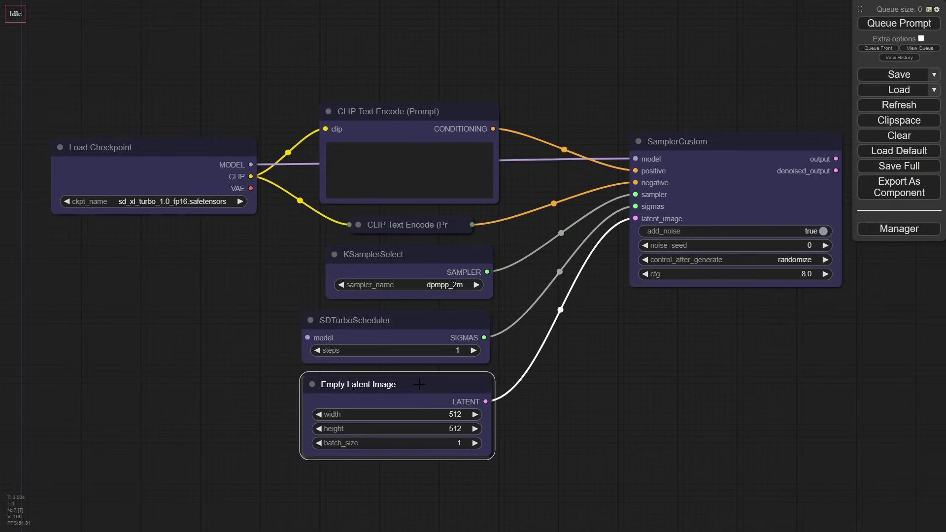
left_click(596, 398)
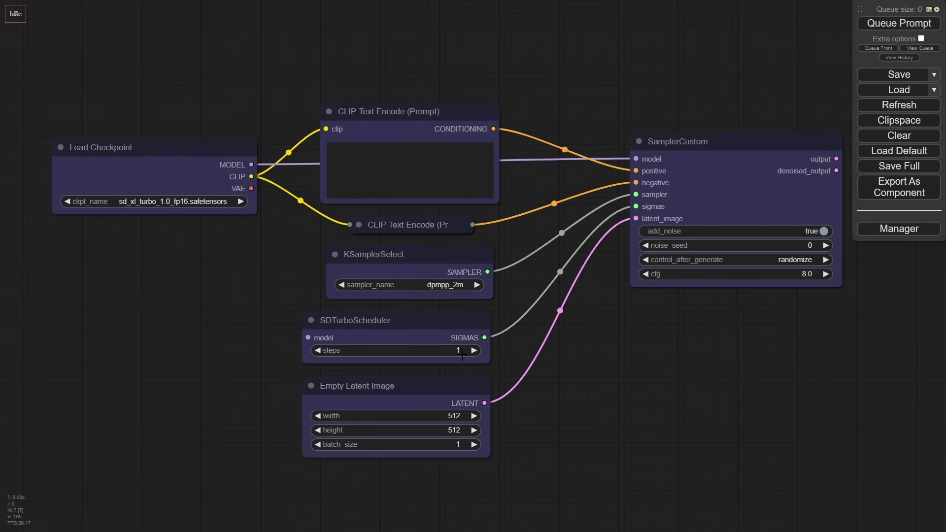
left_click(467, 261)
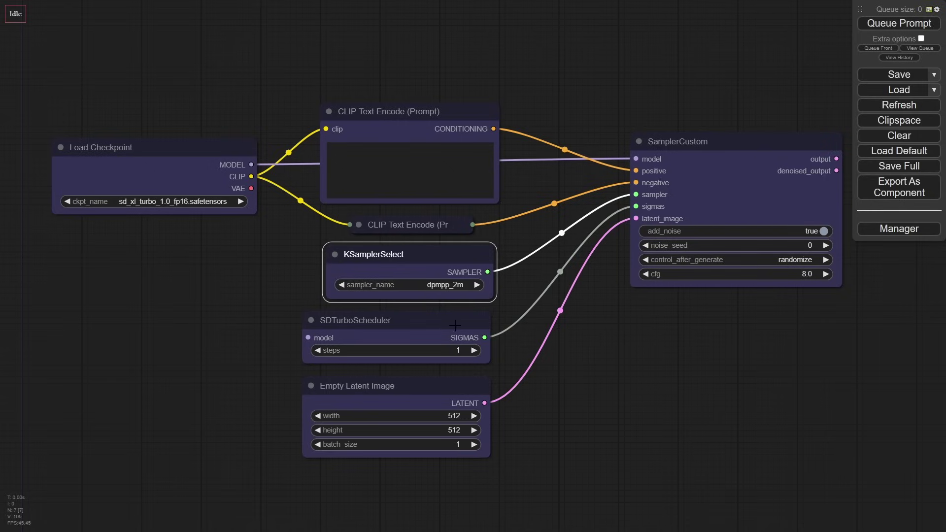
left_click_drag(451, 321, 457, 321)
left_click_drag(454, 388, 459, 388)
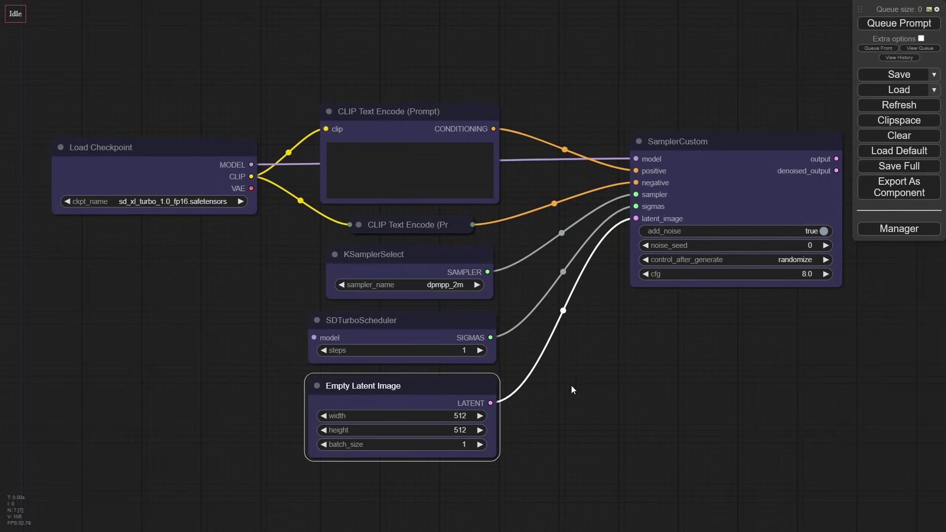
left_click_drag(723, 377, 530, 371)
Decode the sampler output with the checkpoint's VAE and show it in Preview Image.
scroll(530, 370, "down", 3)
key("ctrl+Return")
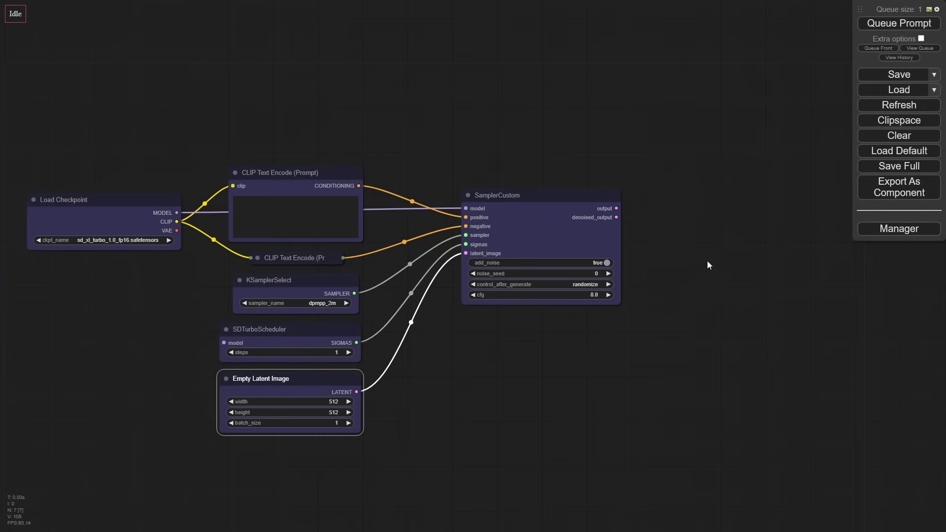
left_click_drag(618, 209, 666, 209)
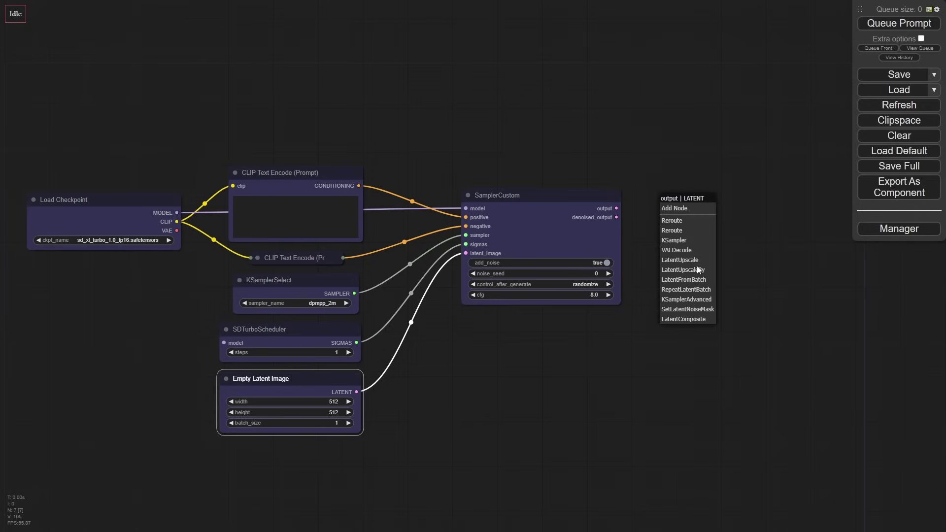
left_click(699, 241)
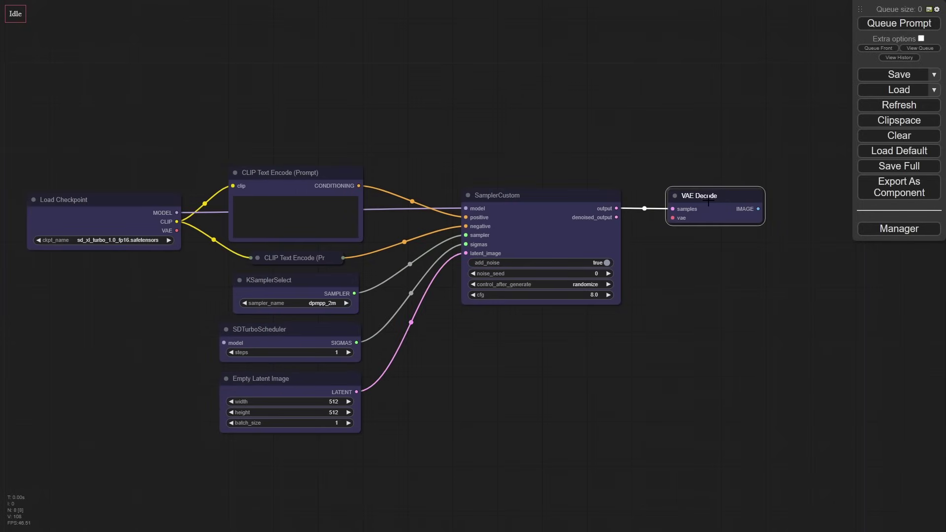
left_click_drag(177, 231, 672, 217)
left_click_drag(758, 208, 797, 284)
left_click(783, 263)
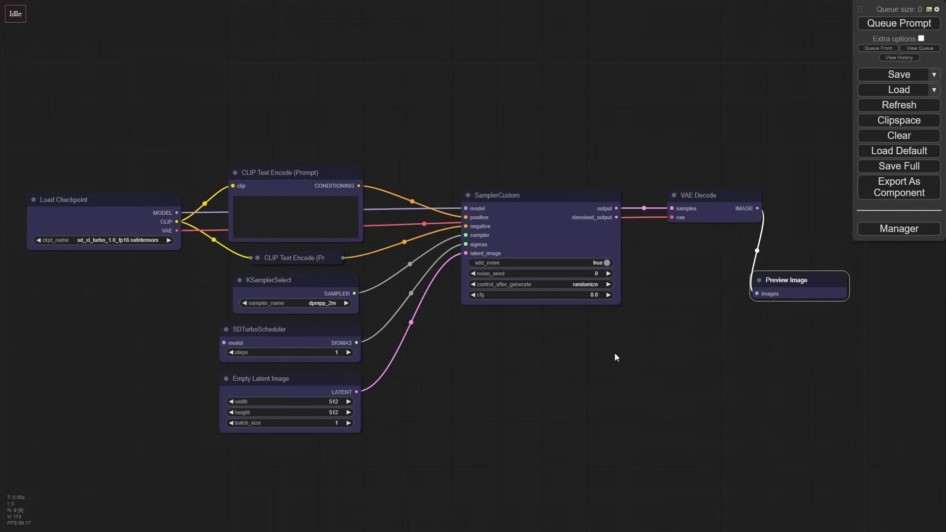
Enter 'martian landscape' as the positive prompt and queue a generation.
left_click(291, 211)
scroll(183, 223, "up", 6)
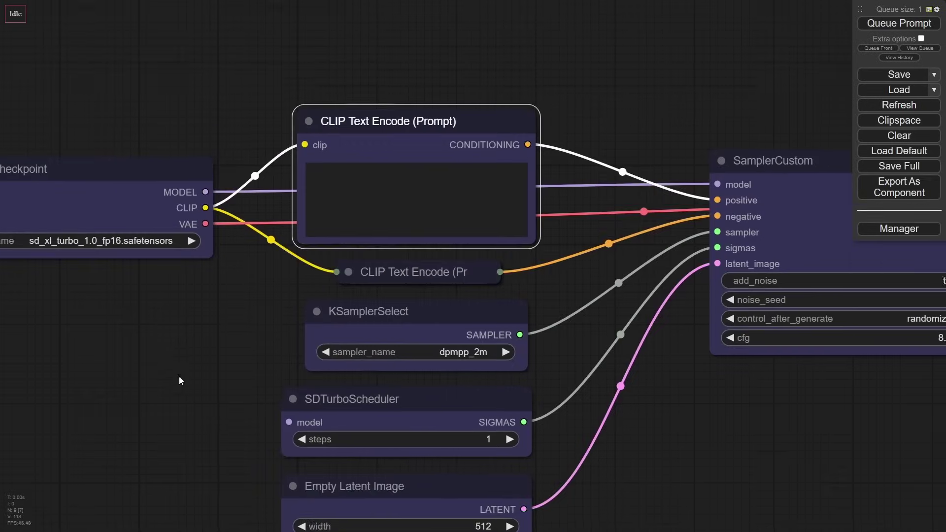
type("martian landscape")
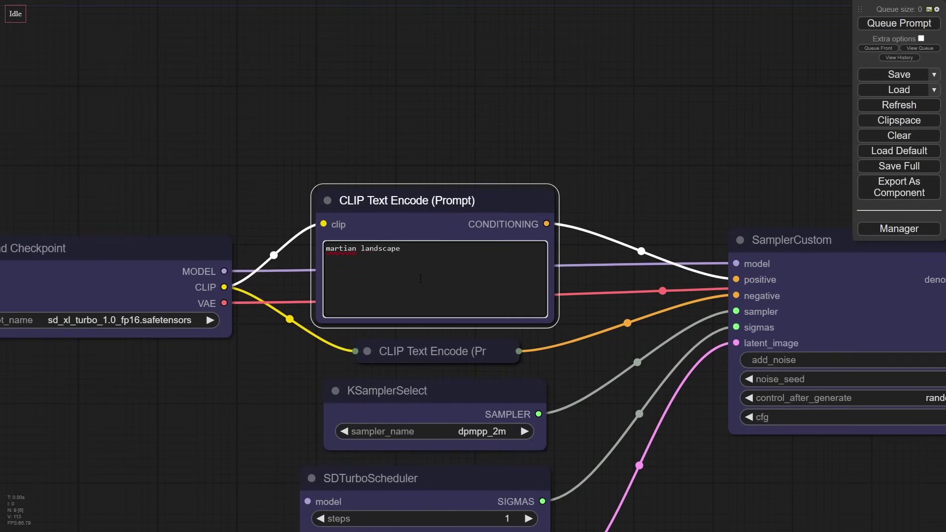
scroll(642, 251, "down", 5)
left_click(917, 25)
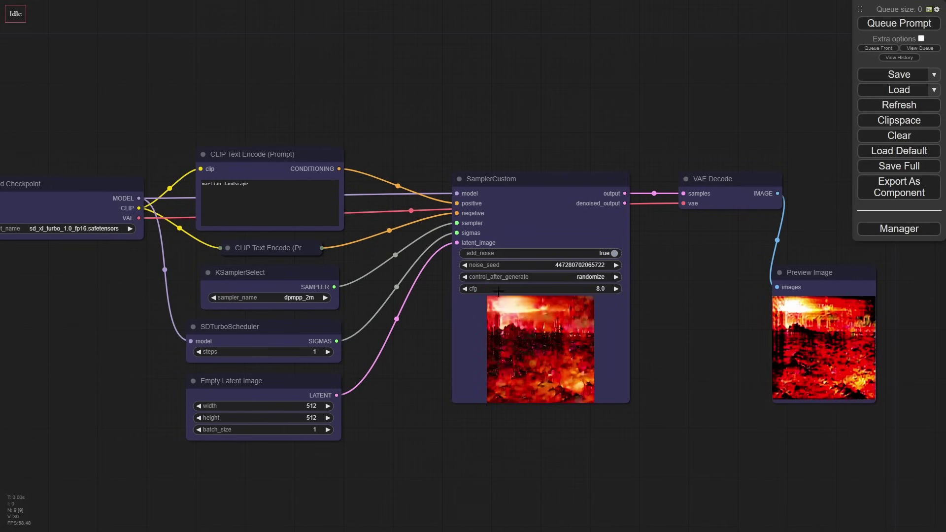
Set SamplerCustom's cfg to 1.0 and regenerate the Mars landscape image.
left_click(592, 290)
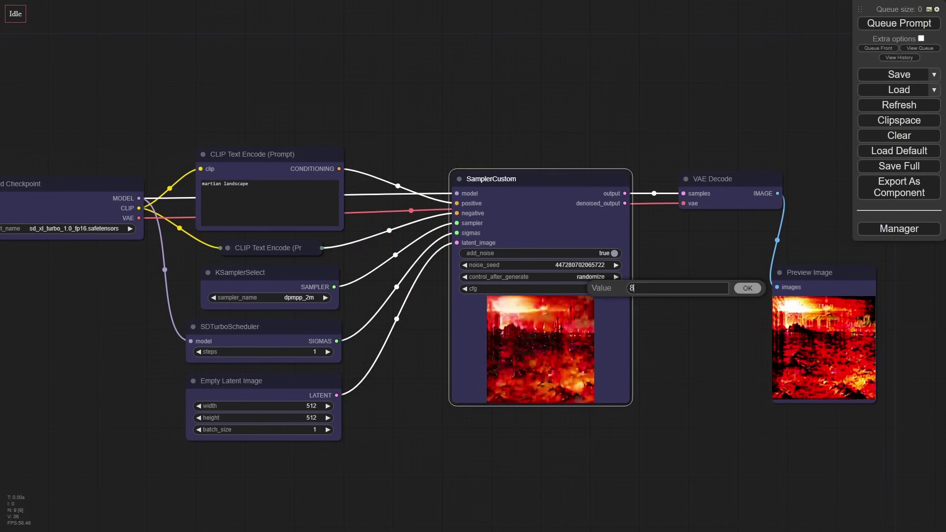
type("1")
left_click(744, 291)
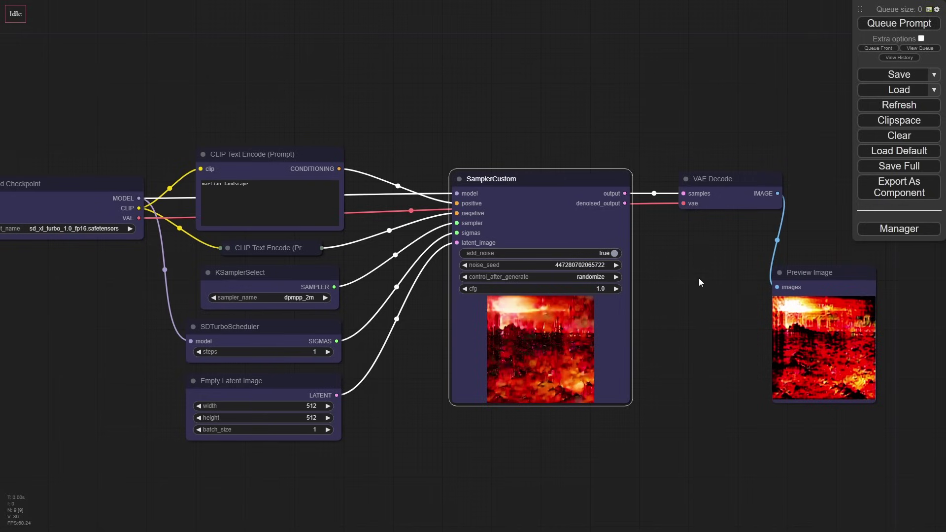
left_click(913, 24)
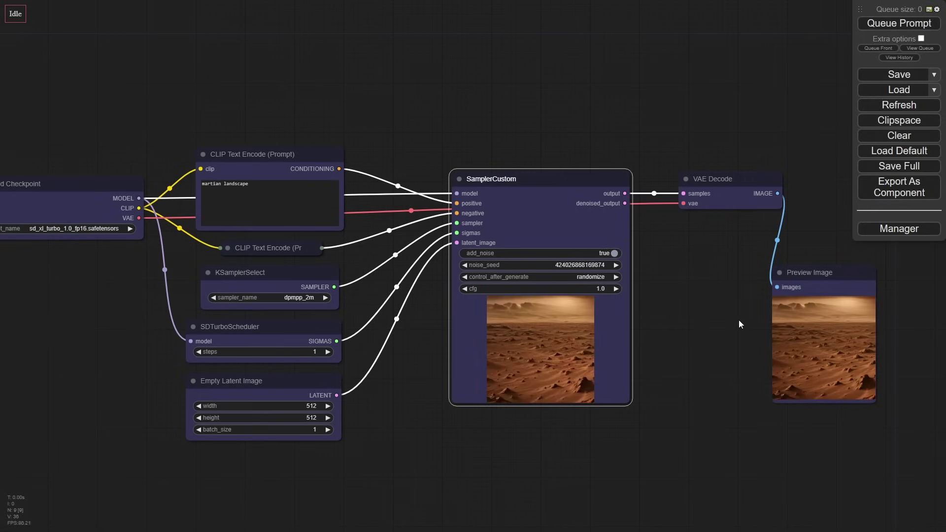
scroll(702, 344, "down", 1)
left_click_drag(702, 344, 617, 286)
scroll(654, 289, "down", 1)
scroll(654, 289, "down", 1)
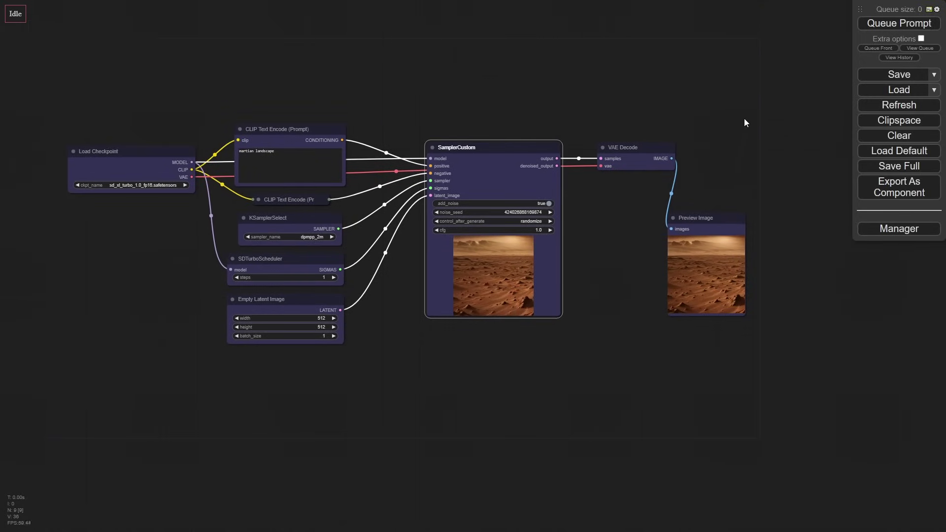
Copy the SamplerCustom, VAE Decode and Preview Image branch and paste a linked copy below.
left_click_drag(746, 105, 548, 294)
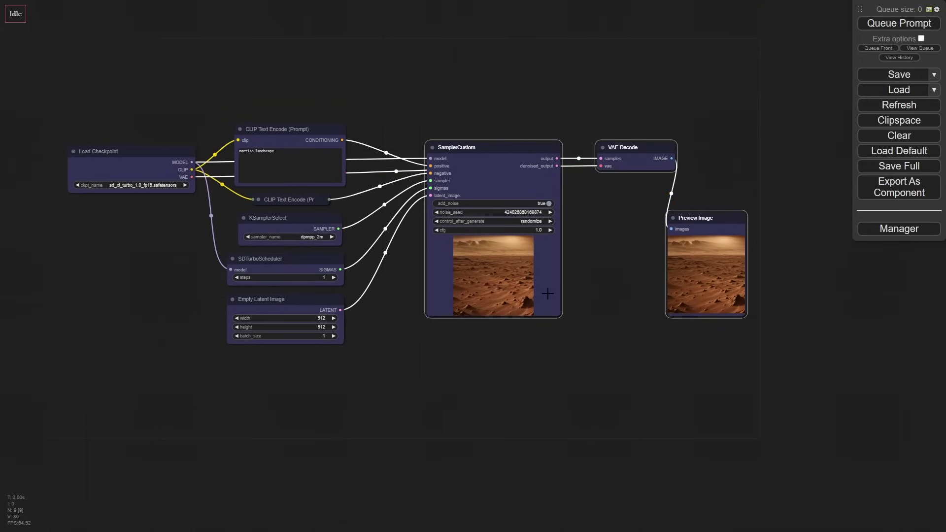
key("ctrl+c")
key("ctrl+shift+v")
left_click_drag(626, 286, 505, 323)
left_click(580, 399)
scroll(581, 398, "up", 1)
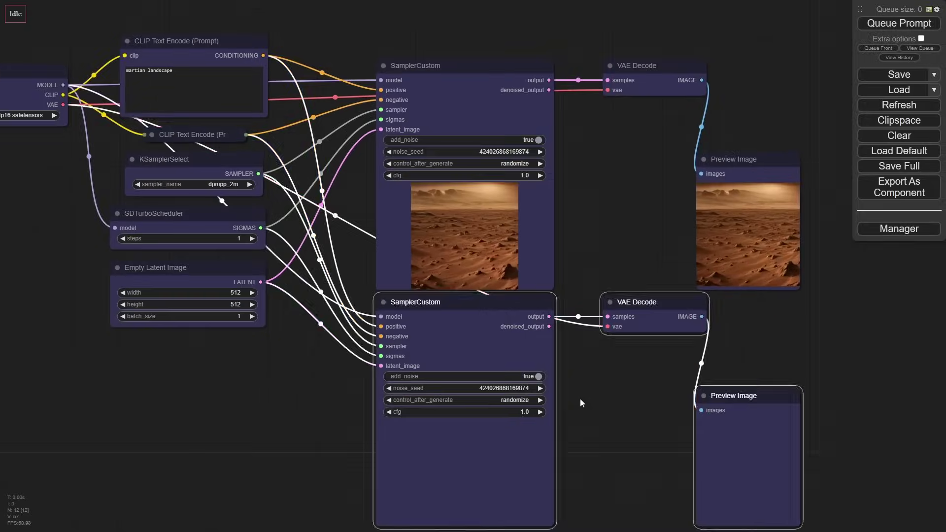
scroll(607, 409, "down", 2)
scroll(539, 320, "up", 1)
scroll(540, 321, "down", 4)
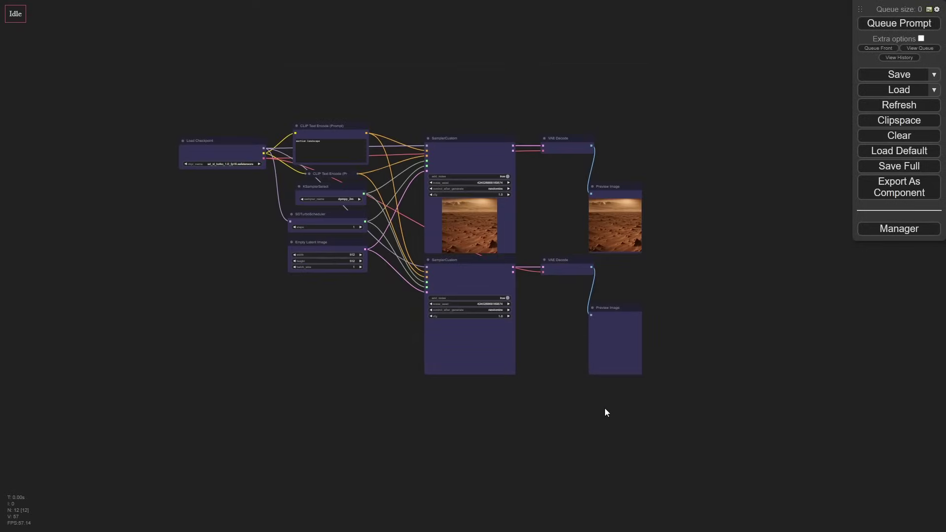
Paste two more linked copies of the branch, stacking the third and fourth below.
key("ctrl+shift+v")
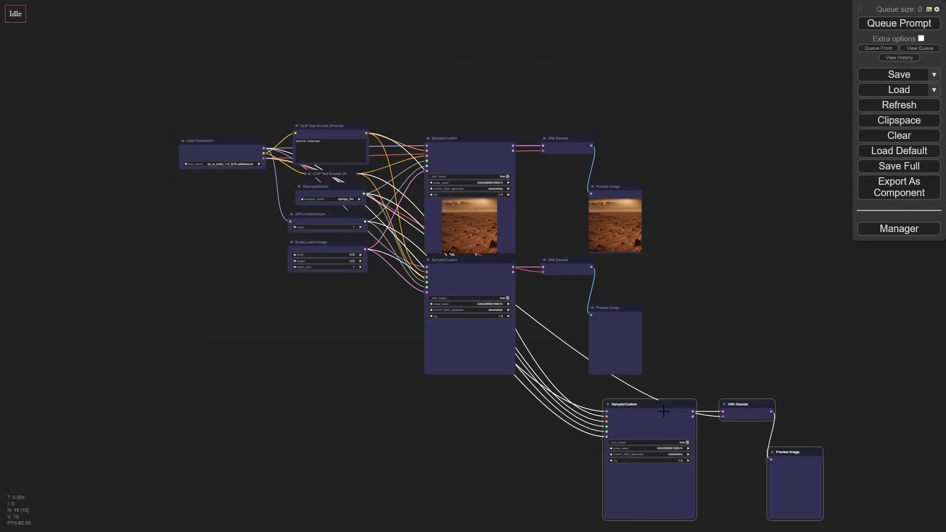
left_click_drag(660, 403, 477, 381)
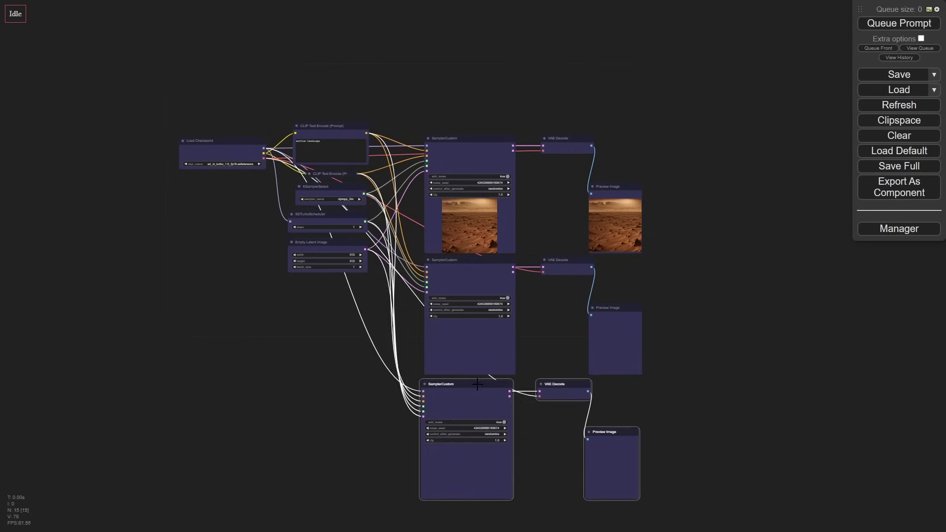
left_click_drag(714, 419, 650, 280)
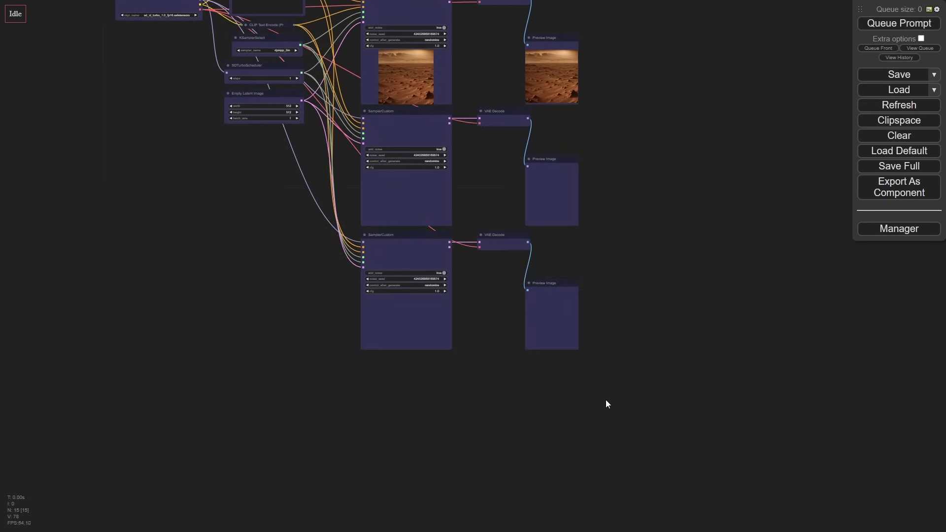
key("ctrl+shift+v")
left_click_drag(626, 392, 393, 365)
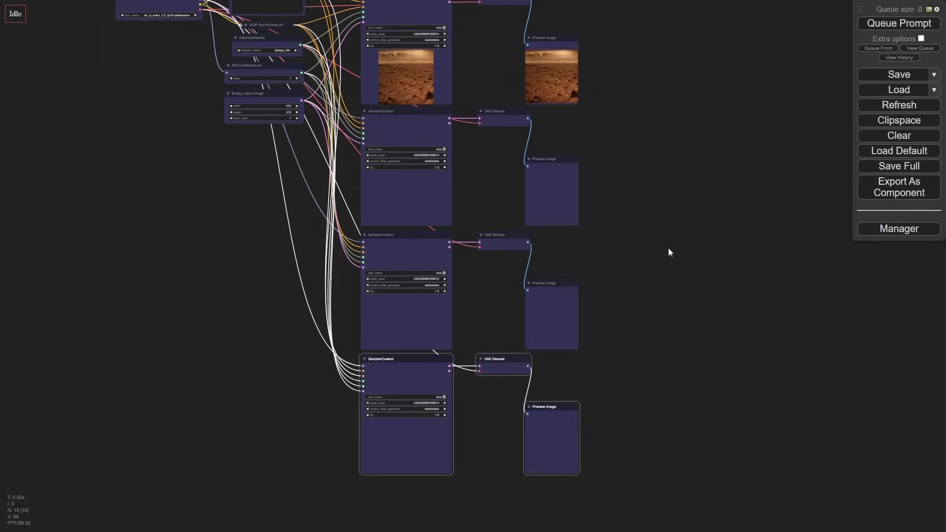
scroll(623, 311, "down", 3)
scroll(623, 311, "up", 2)
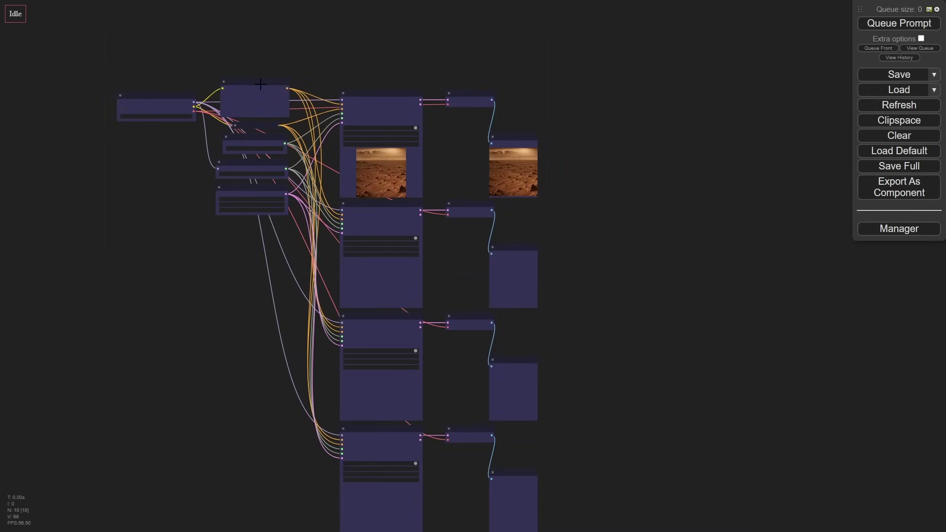
Move the prompt node aside and line up the four Preview Image nodes in one row.
scroll(199, 73, "up", 3)
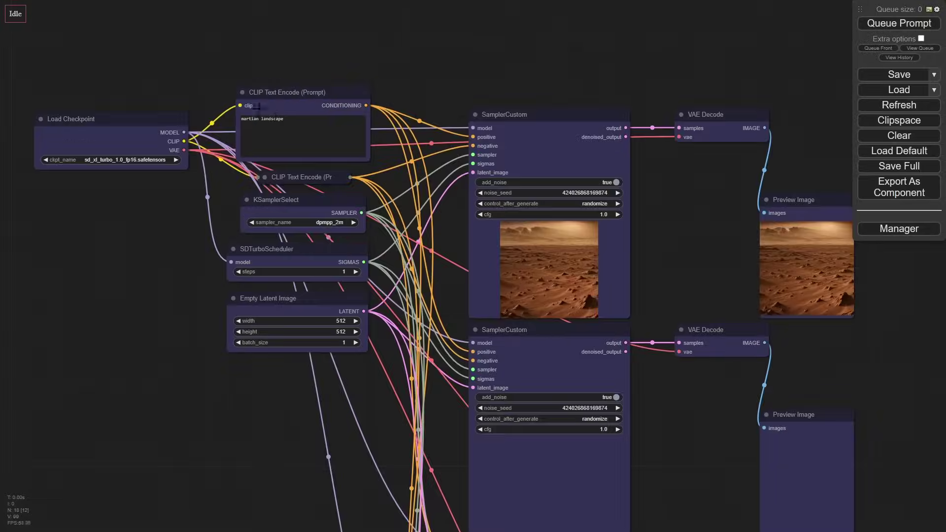
scroll(478, 91, "down", 3)
scroll(623, 270, "up", 1)
left_click_drag(624, 270, 530, 241)
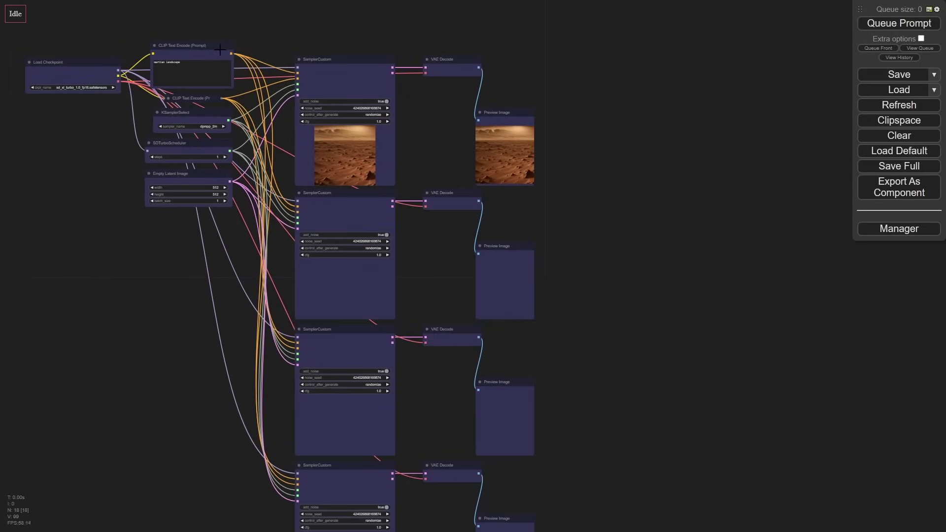
left_click_drag(228, 47, 692, 249)
left_click_drag(527, 247, 584, 113)
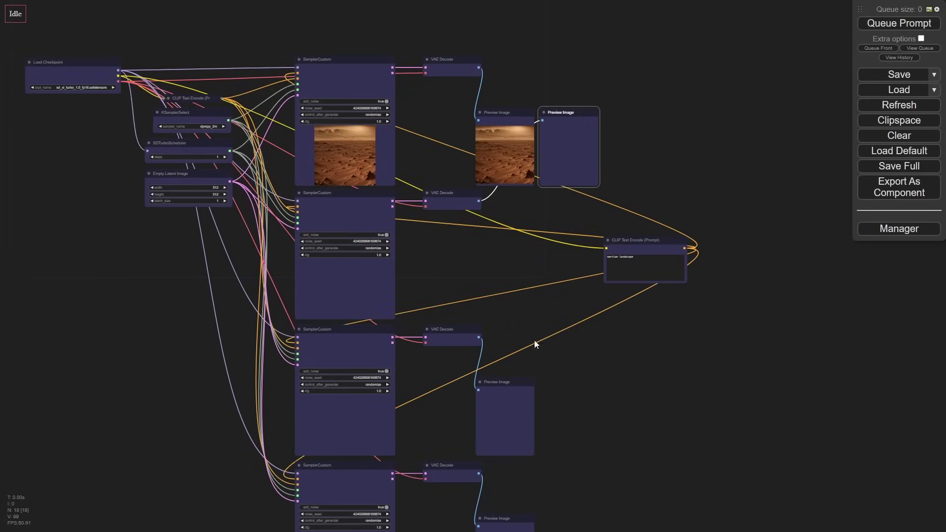
left_click_drag(515, 382, 640, 112)
left_click_drag(524, 513, 706, 109)
Place the prompt node beneath the preview row and close the gaps between previews.
scroll(658, 176, "up", 8)
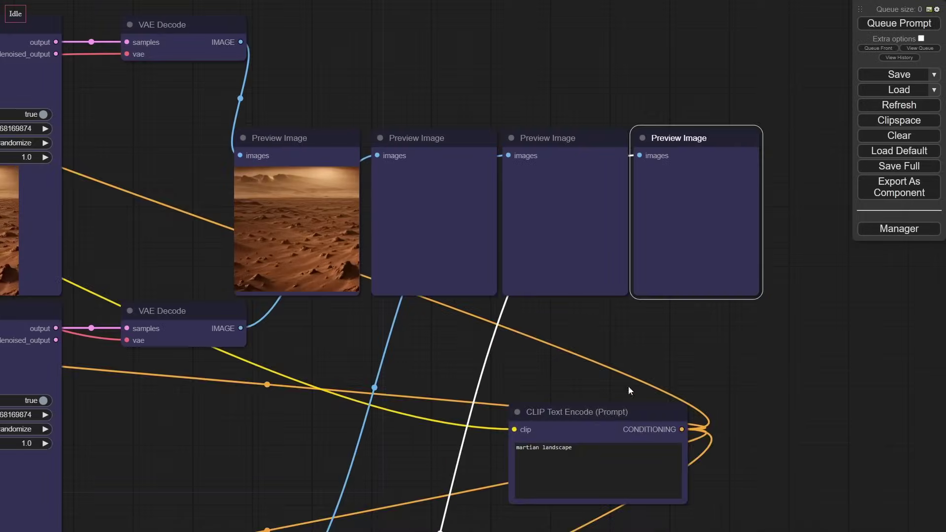
left_click_drag(602, 411, 499, 313)
scroll(631, 315, "up", 4)
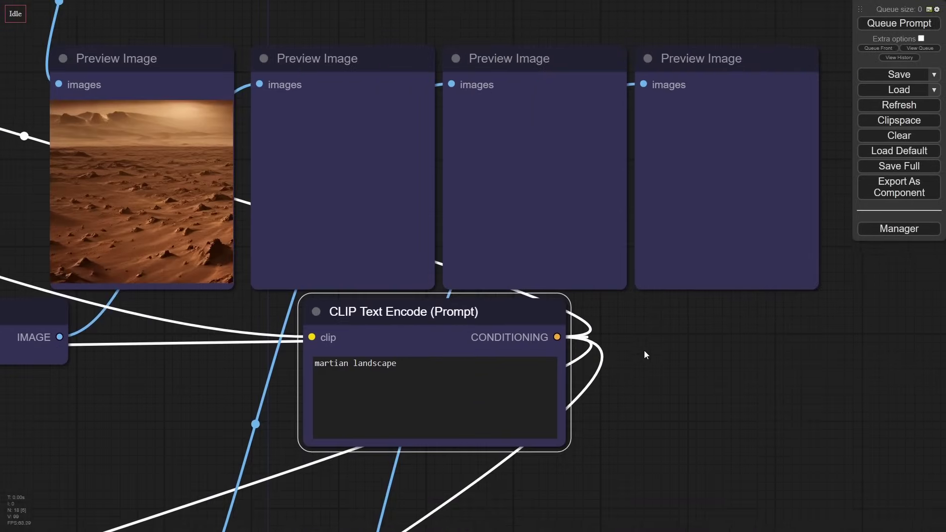
left_click_drag(644, 351, 639, 371)
left_click_drag(274, 100, 265, 100)
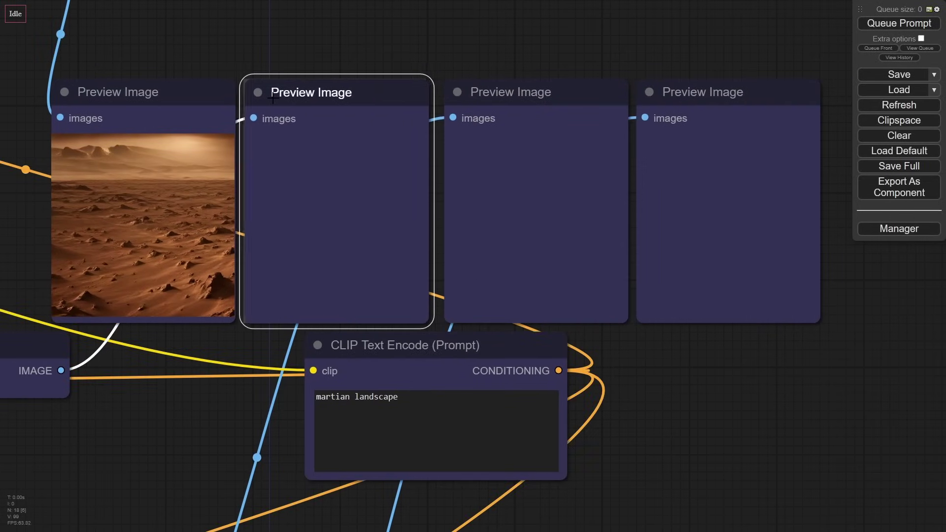
left_click_drag(477, 100, 468, 100)
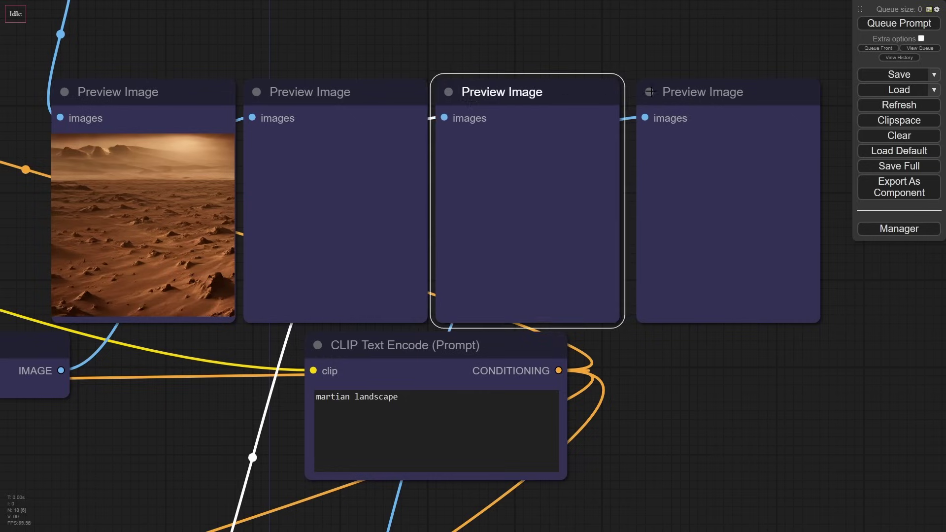
left_click_drag(705, 143, 695, 143)
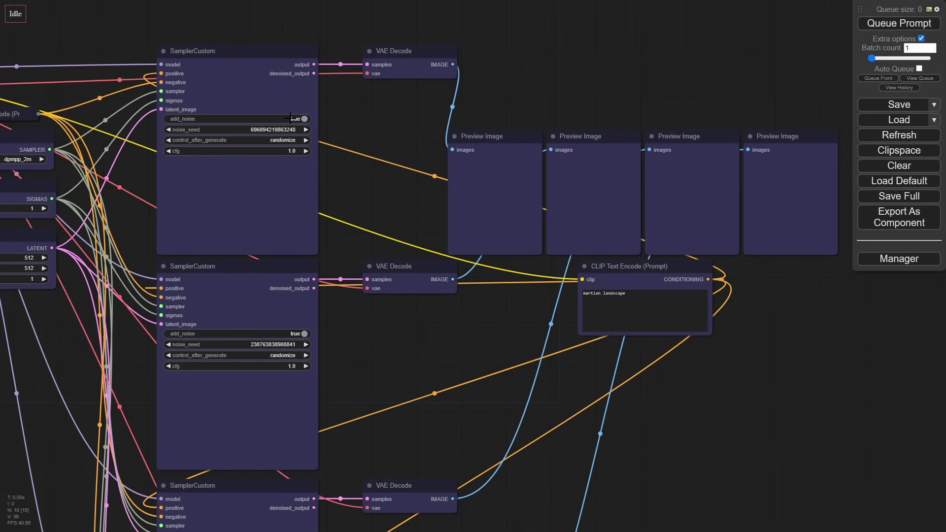
Set control_after_generate to fixed on the first two SamplerCustom nodes.
left_click(287, 143)
left_click(295, 144)
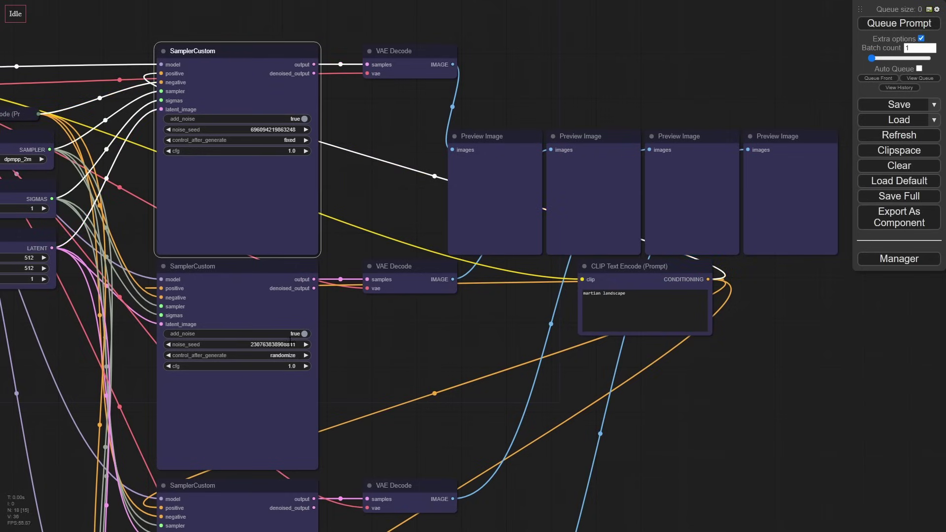
left_click(279, 355)
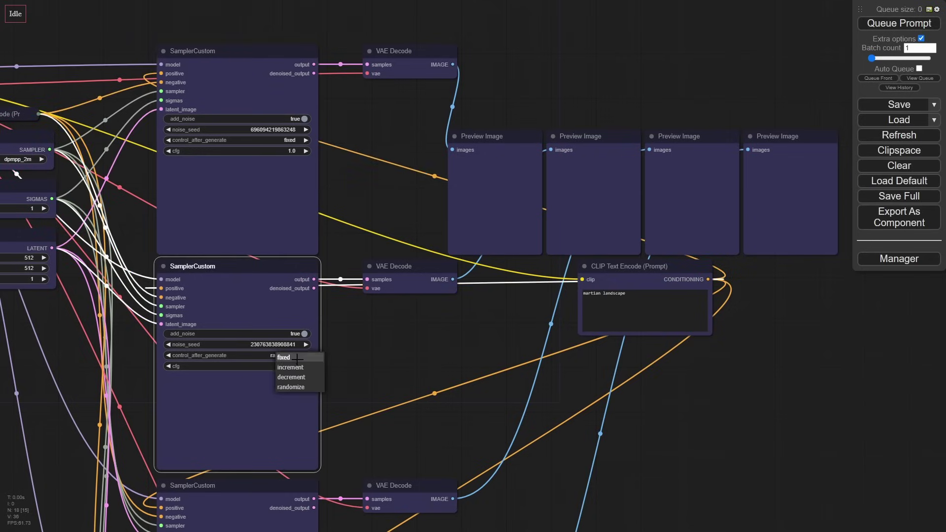
left_click(286, 355)
Set control_after_generate to fixed on the third and fourth SamplerCustom nodes.
left_click_drag(428, 365, 439, 106)
left_click(302, 321)
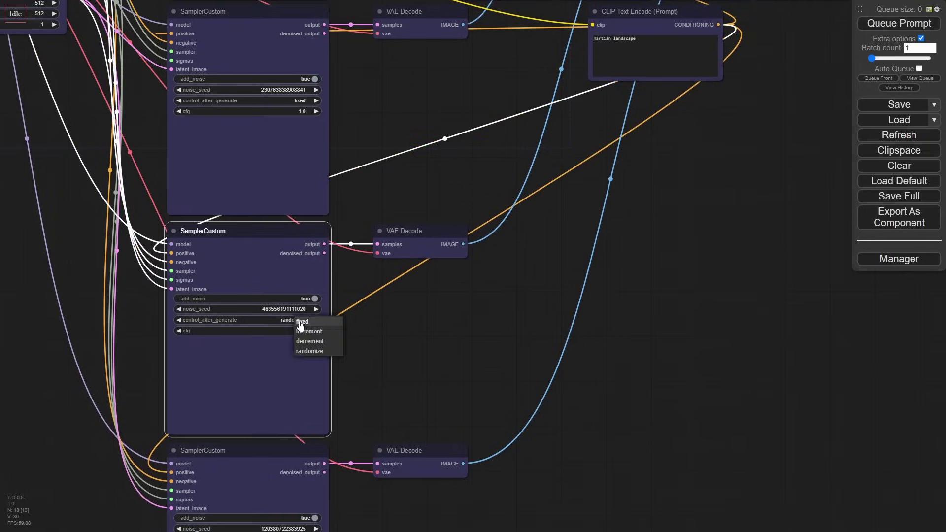
left_click(318, 330)
left_click_drag(382, 380, 439, 245)
left_click(347, 403)
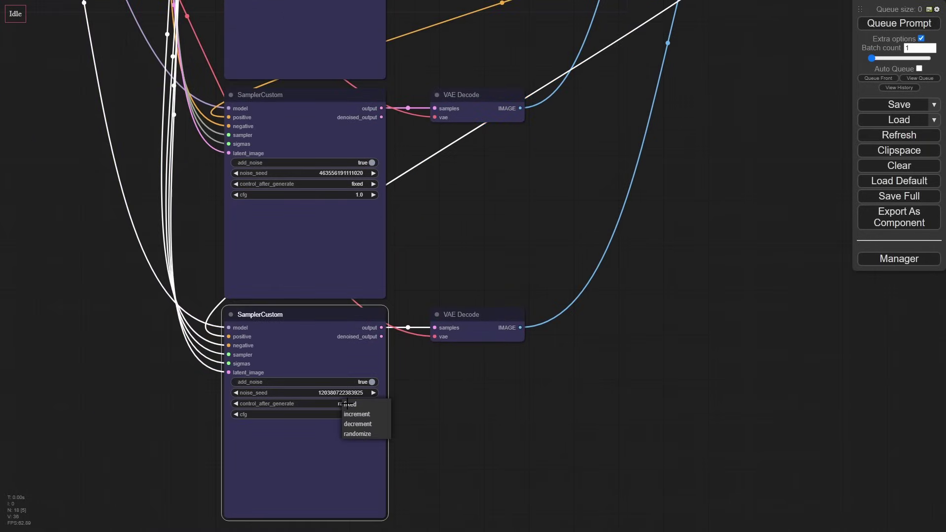
left_click(356, 401)
left_click_drag(601, 140, 346, 408)
left_click_drag(435, 250, 463, 395)
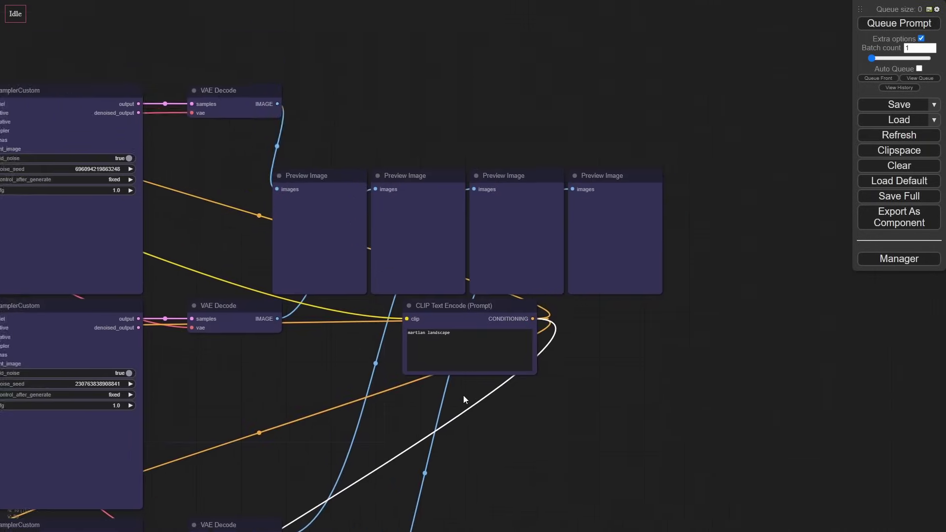
scroll(368, 335, "up", 6)
left_click_drag(369, 336, 251, 393)
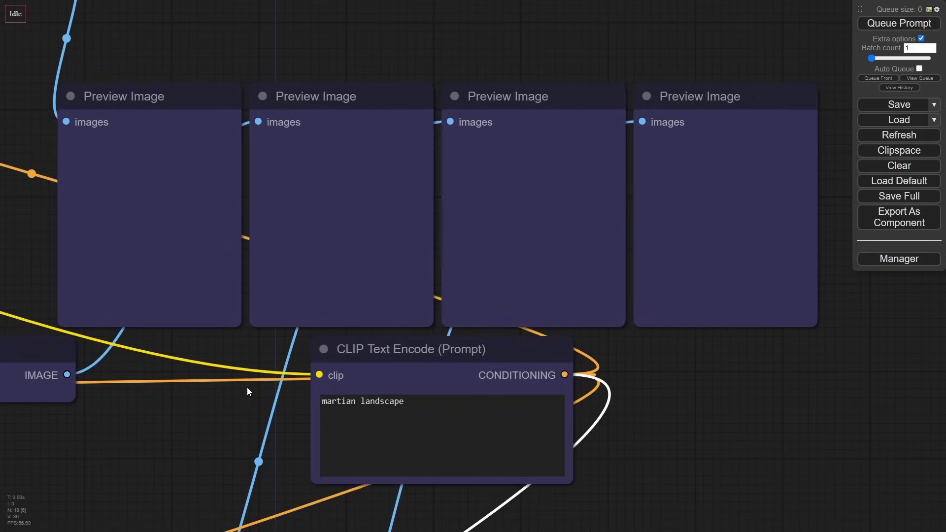
Turn on Auto Queue and generate four distinct Mars previews from 'martian landscape'.
scroll(247, 387, "up", 2)
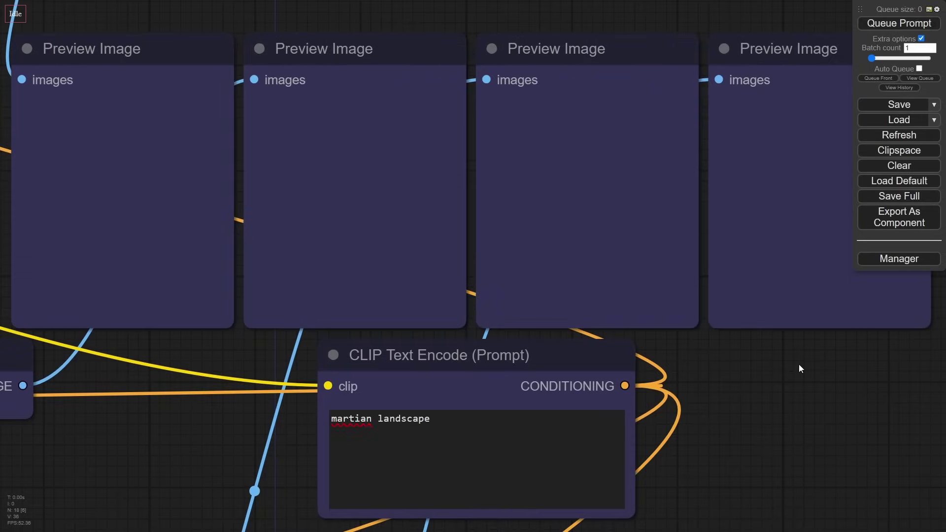
left_click(920, 69)
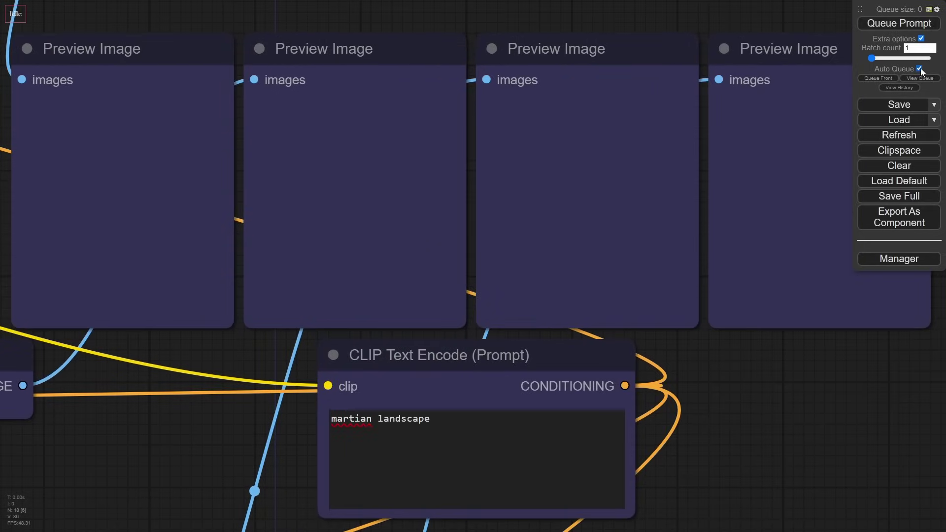
left_click(896, 27)
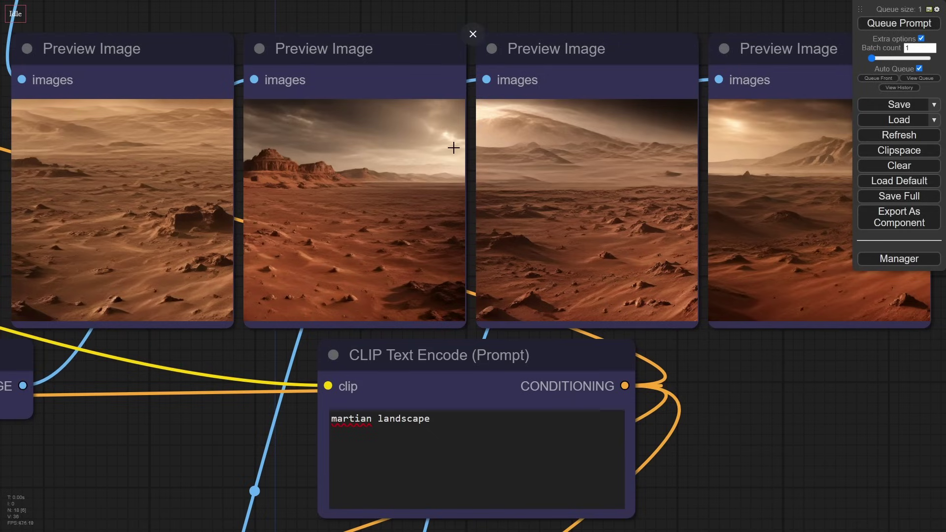
left_click(493, 426)
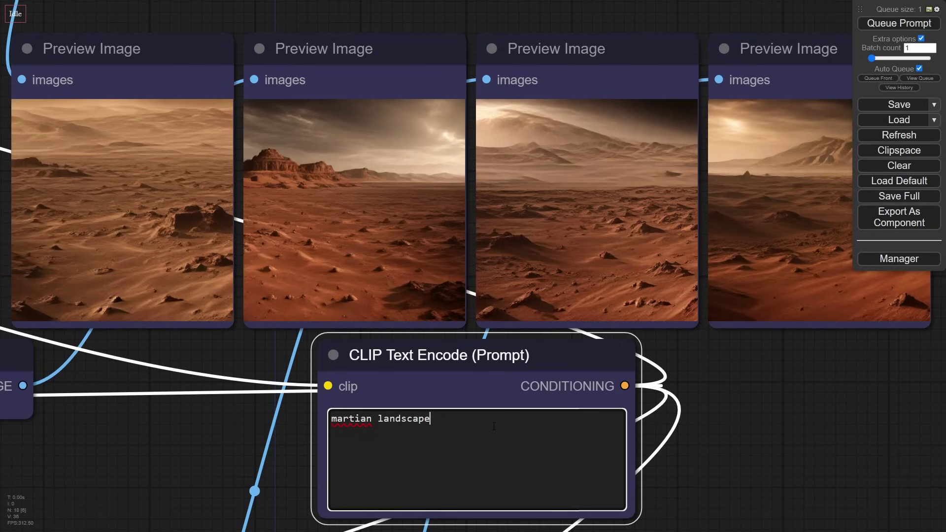
Replace 'landscape' in the prompt so it reads 'alien martian glowing eyes happy highly detailed evil'.
type("alien")
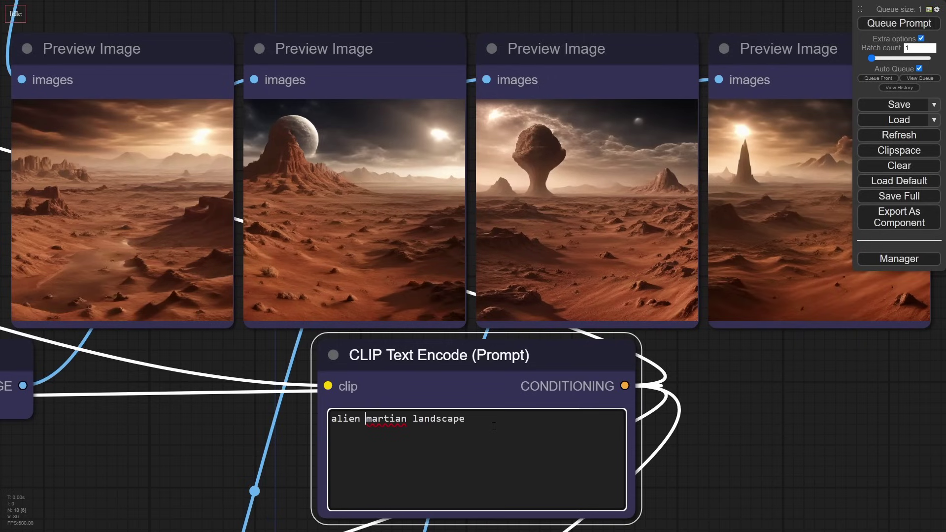
key("ctrl+BackSpace")
key("BackSpace")
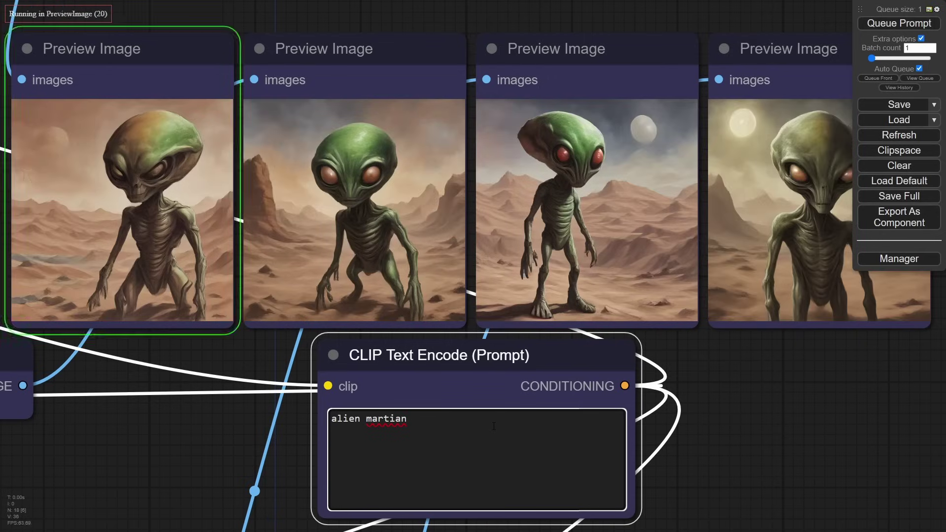
type("glowing eye")
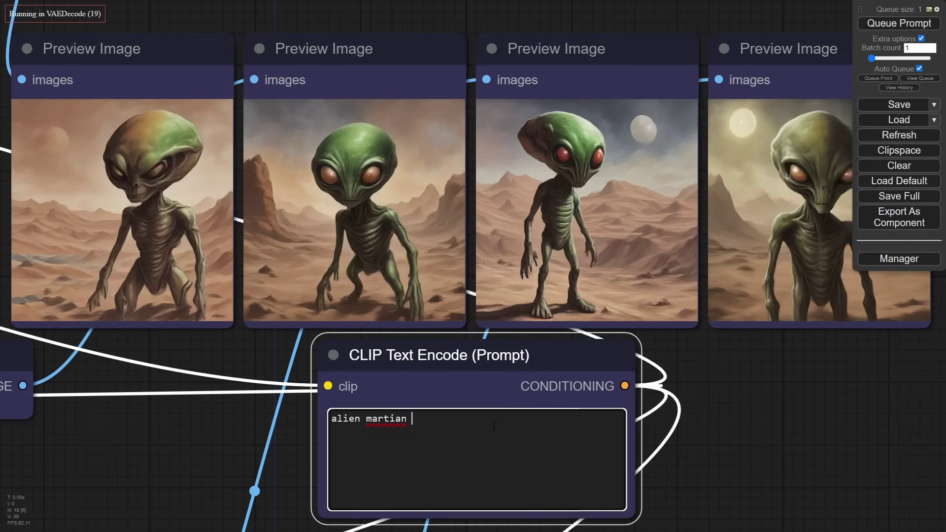
type("s")
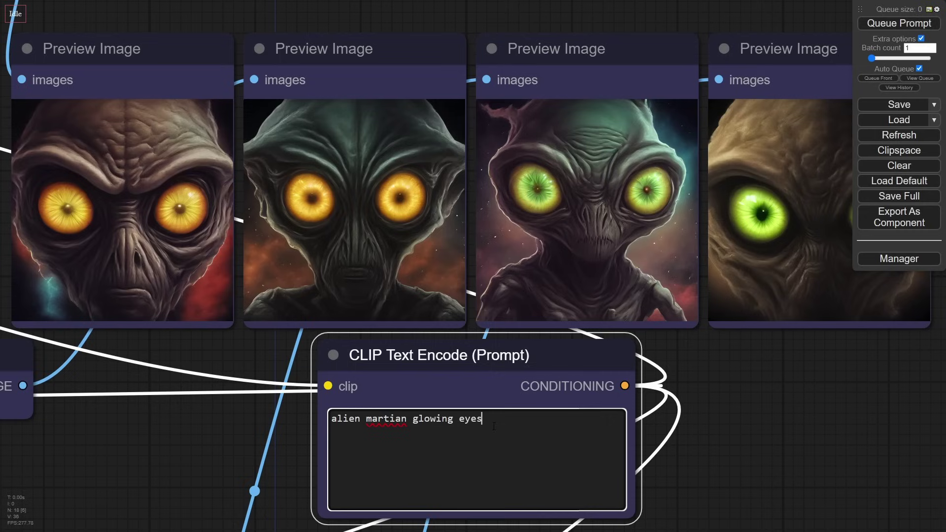
type(" happy")
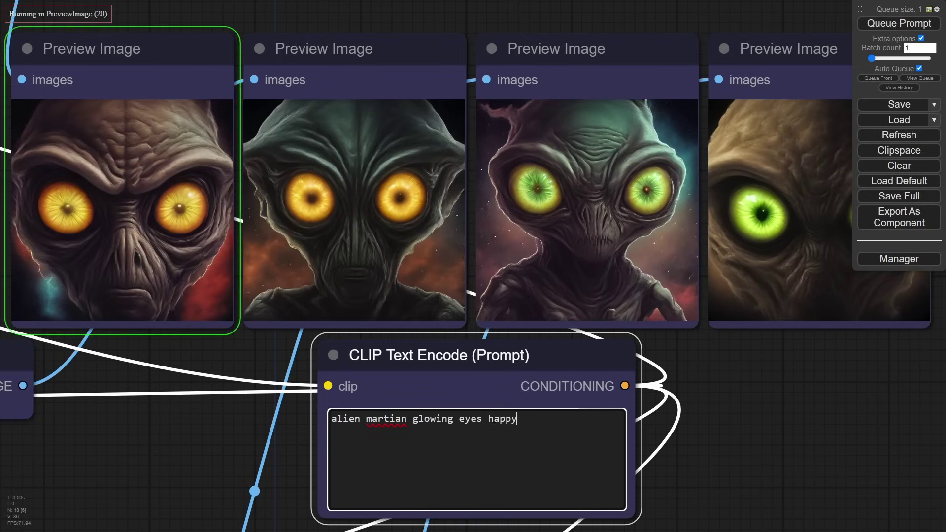
type(" high")
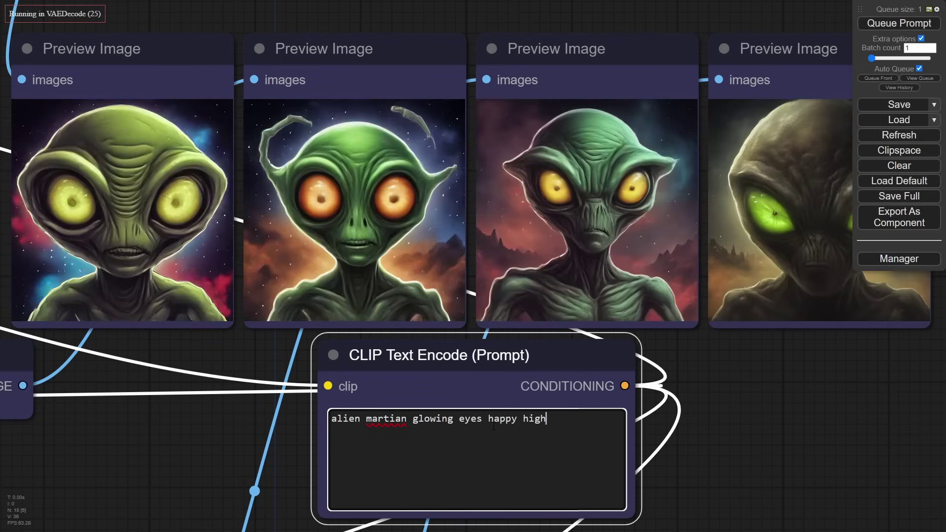
type("ly detailed")
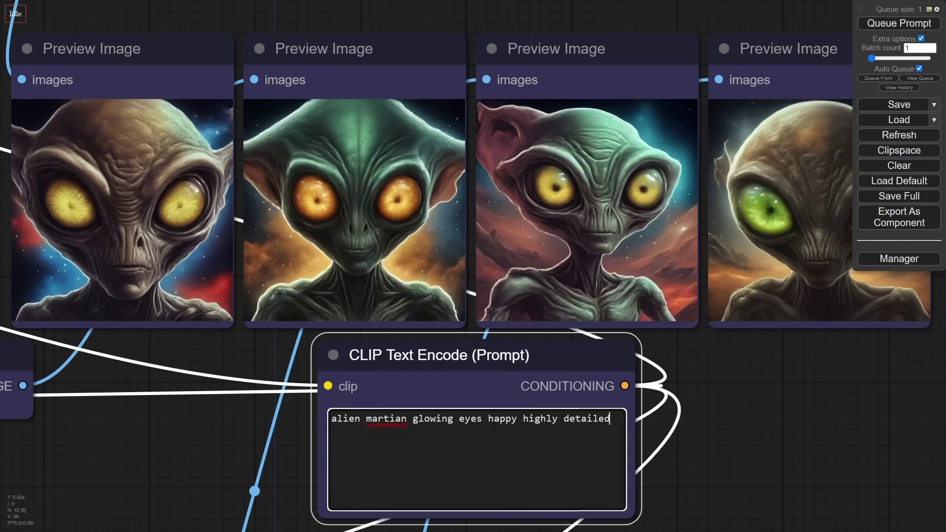
type(" evil")
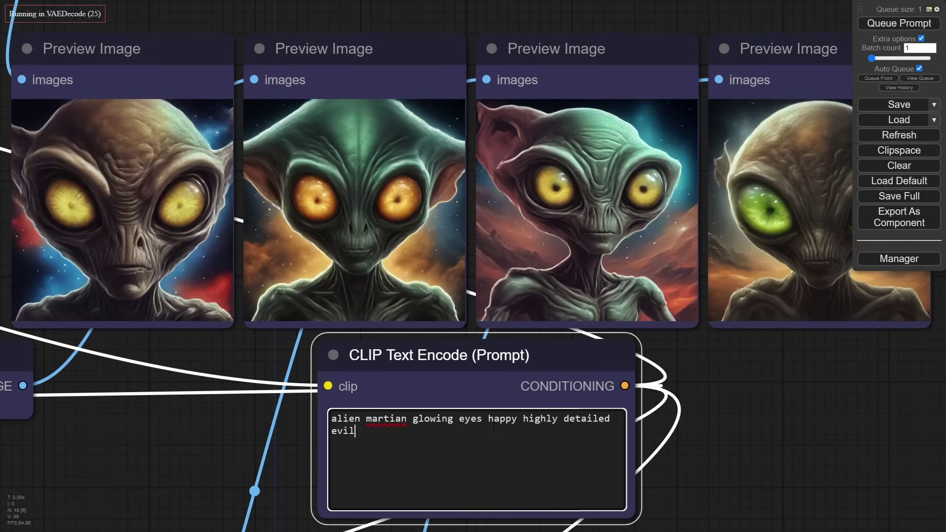